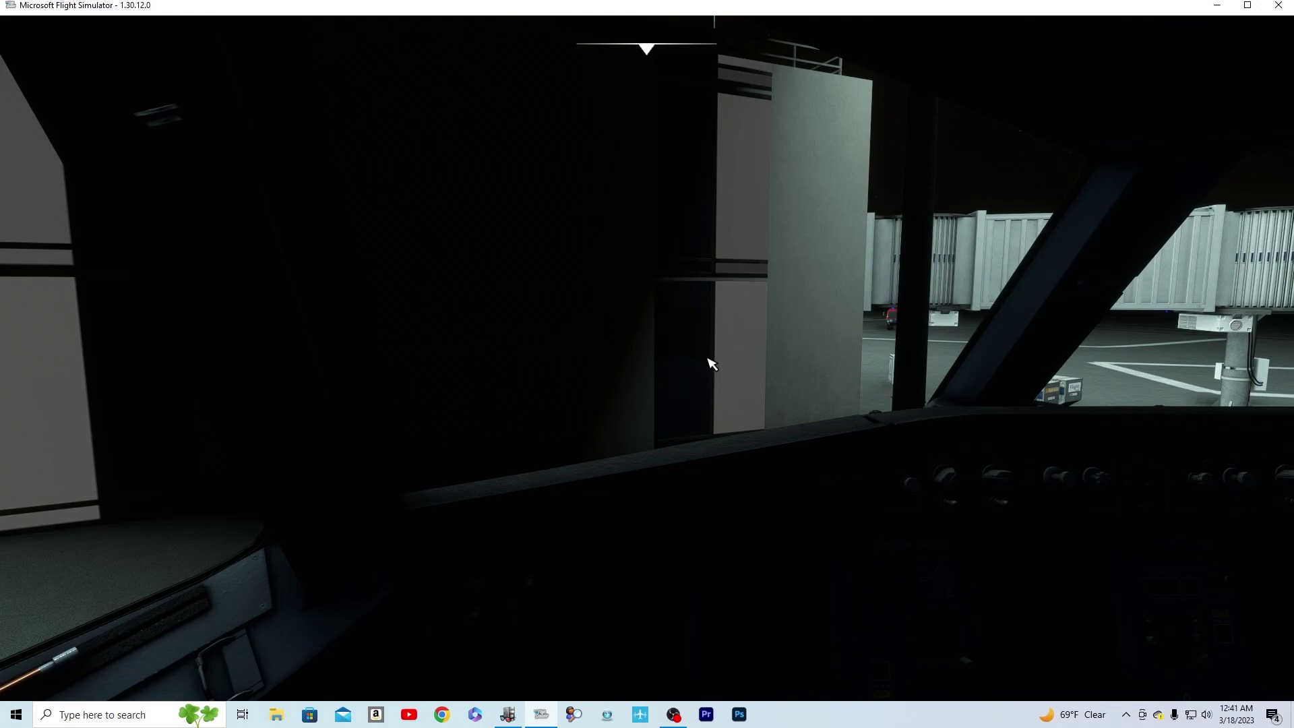
Look over the aircraft, then switch the overhead EXT PWR to ON.
key("End")
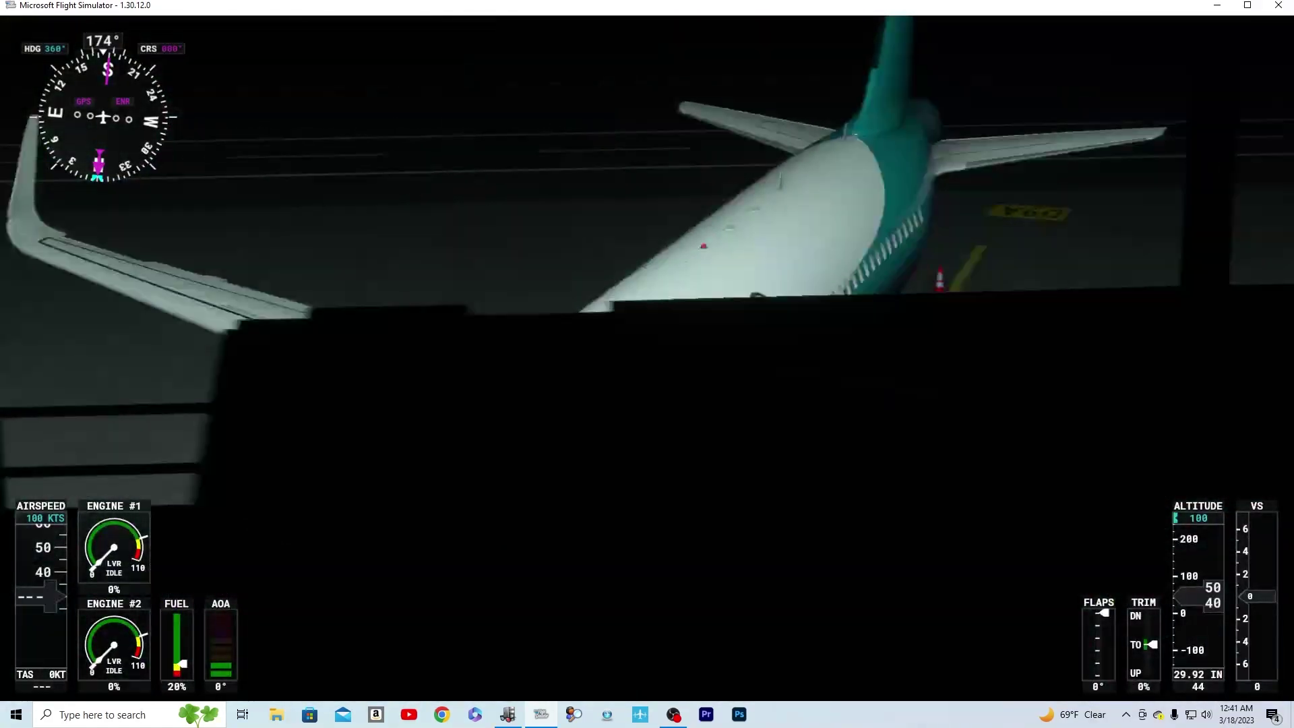
scroll(430, 518, "down", 5)
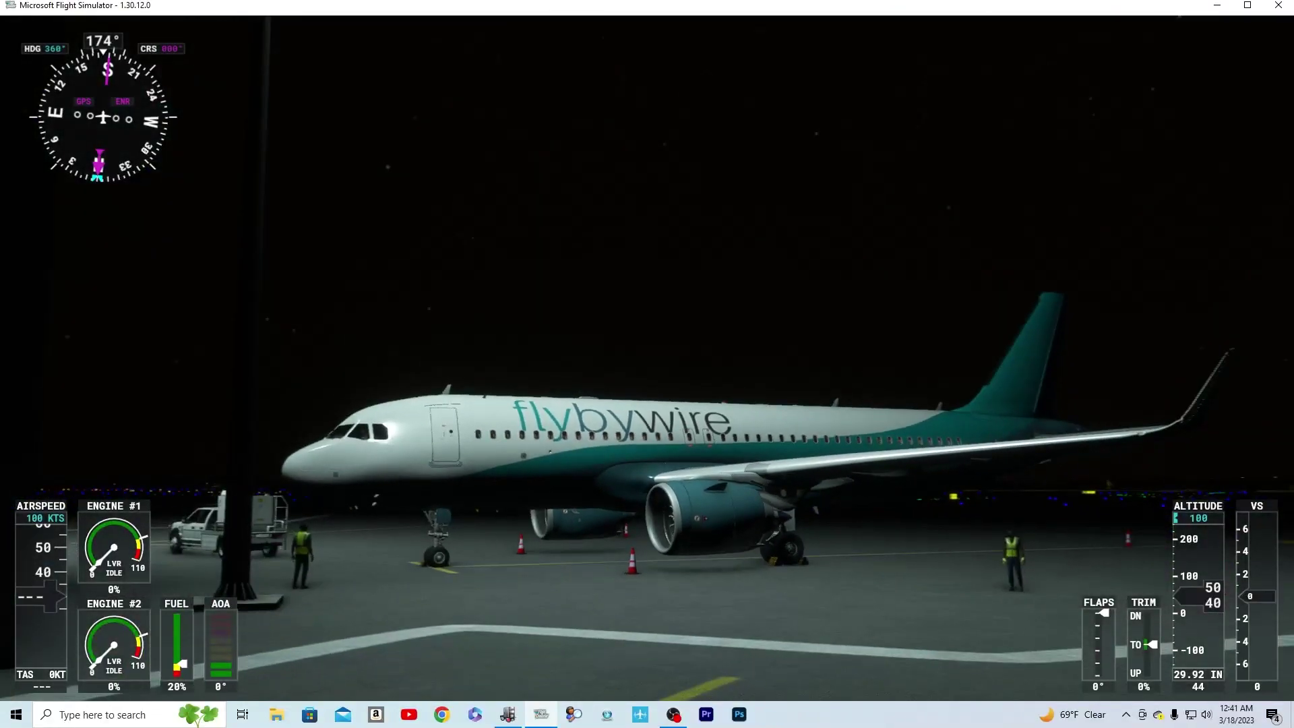
key("End")
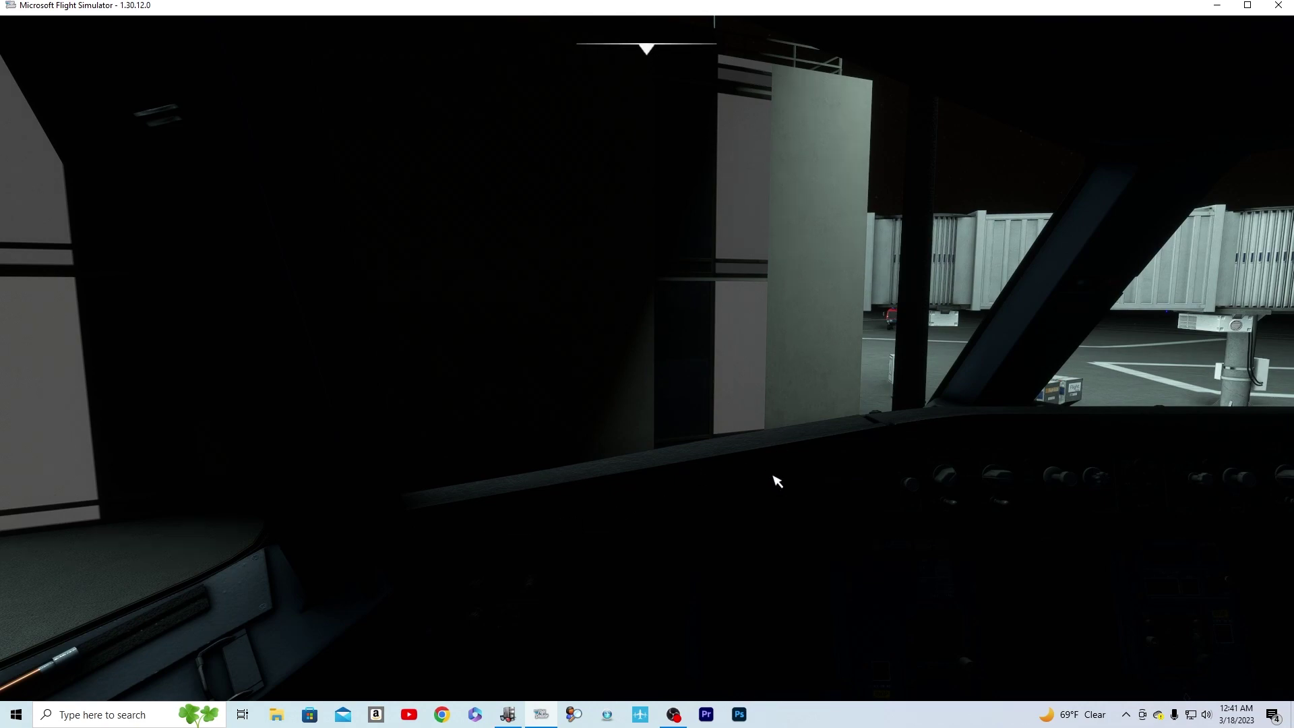
left_click_drag(774, 477, 808, 407)
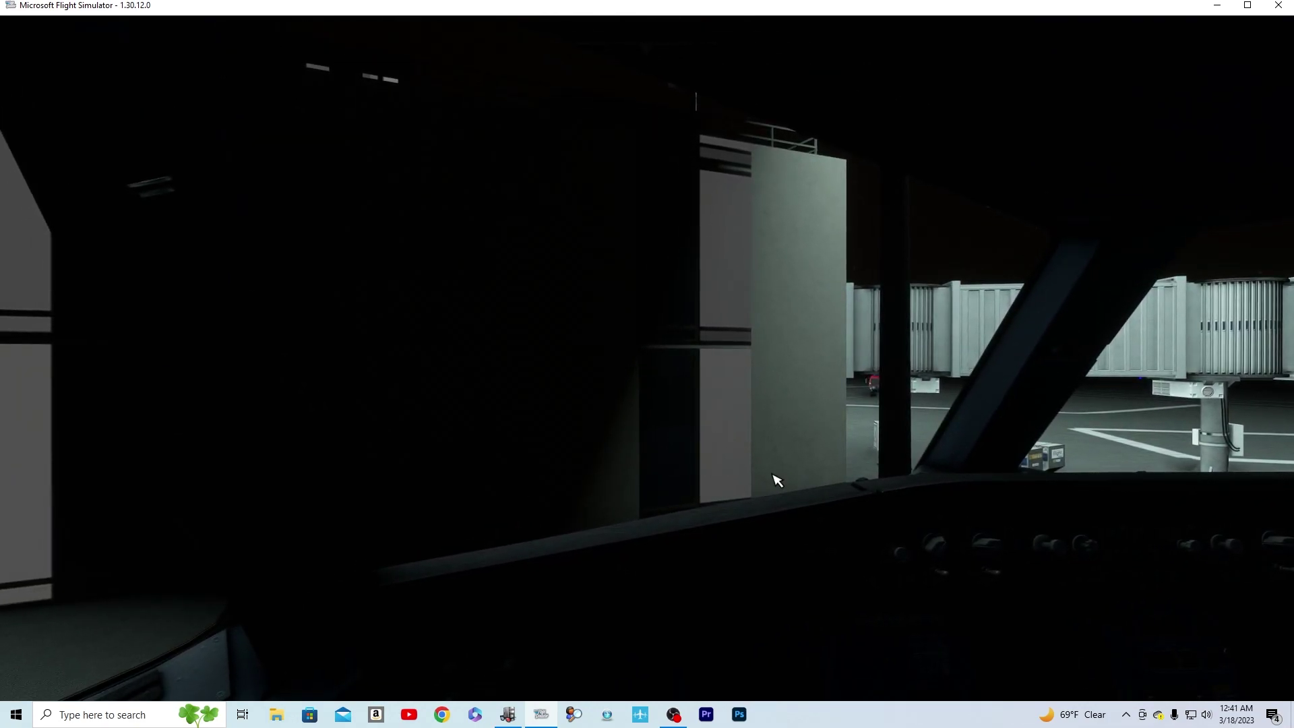
key("ctrl+1")
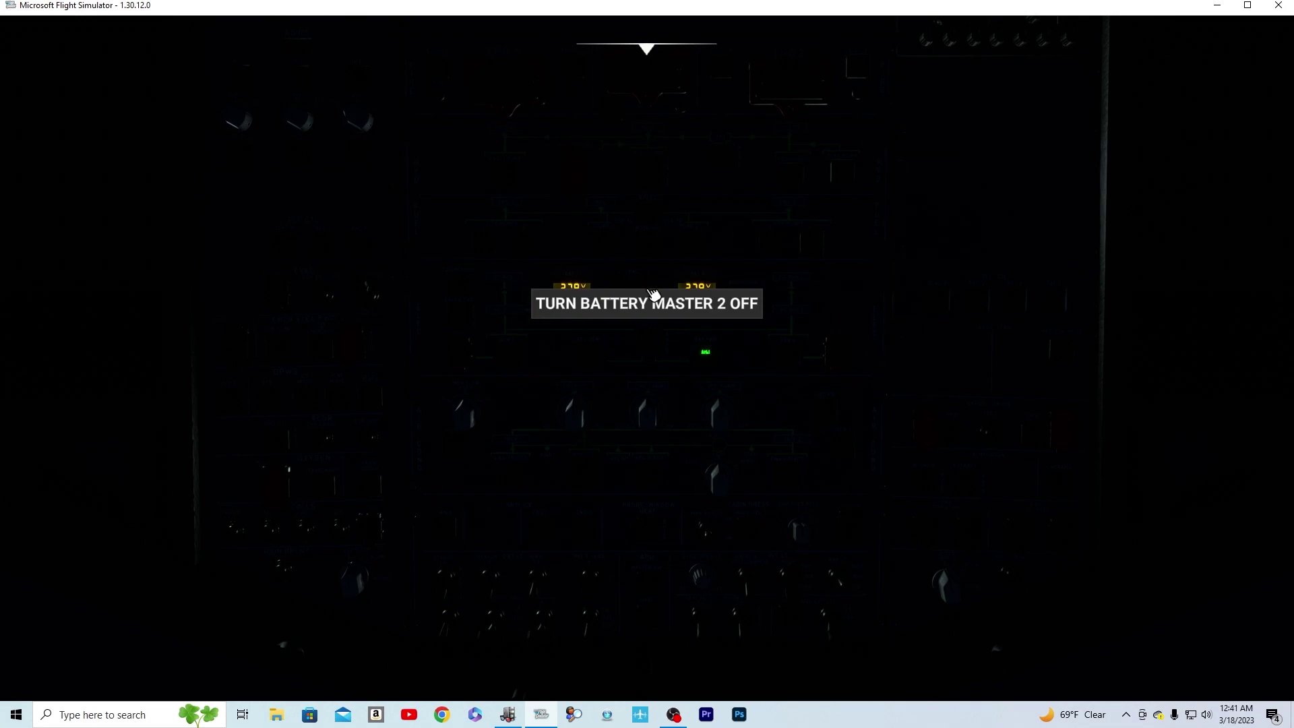
left_click(713, 357)
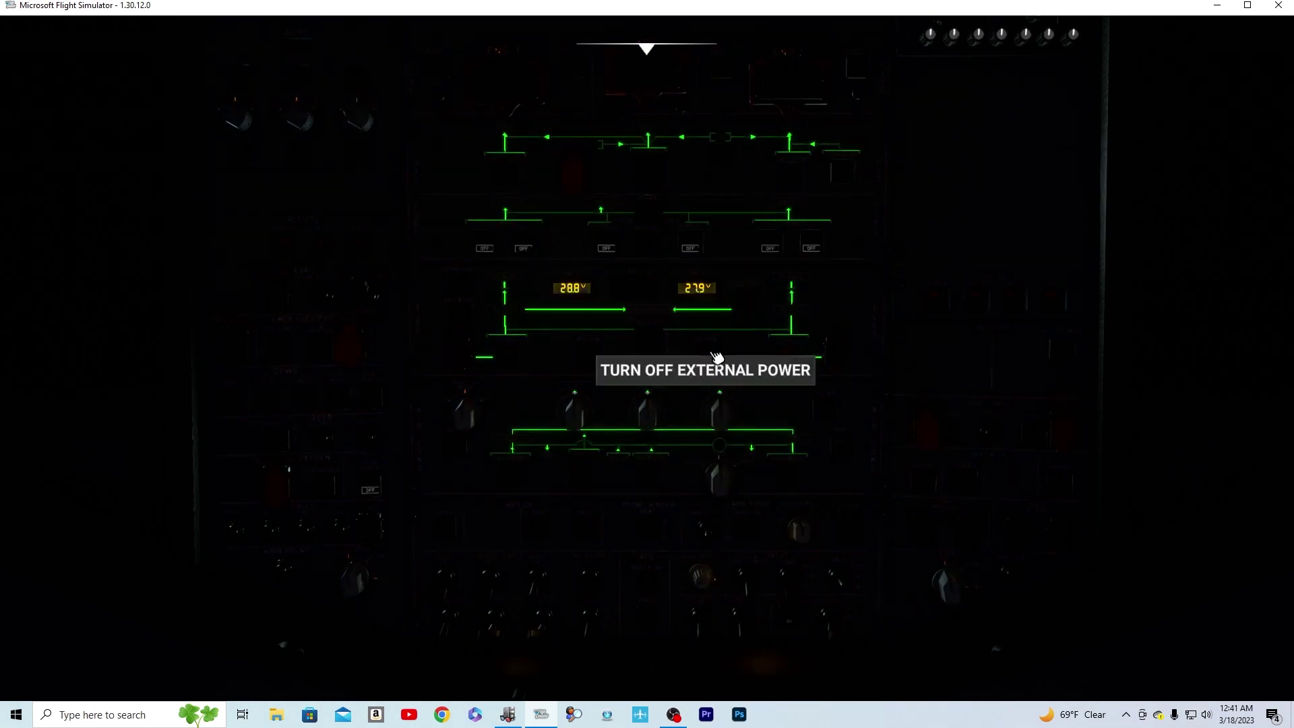
Turn up the overhead panel lighting to full brightness.
left_click(795, 584)
left_click(795, 584)
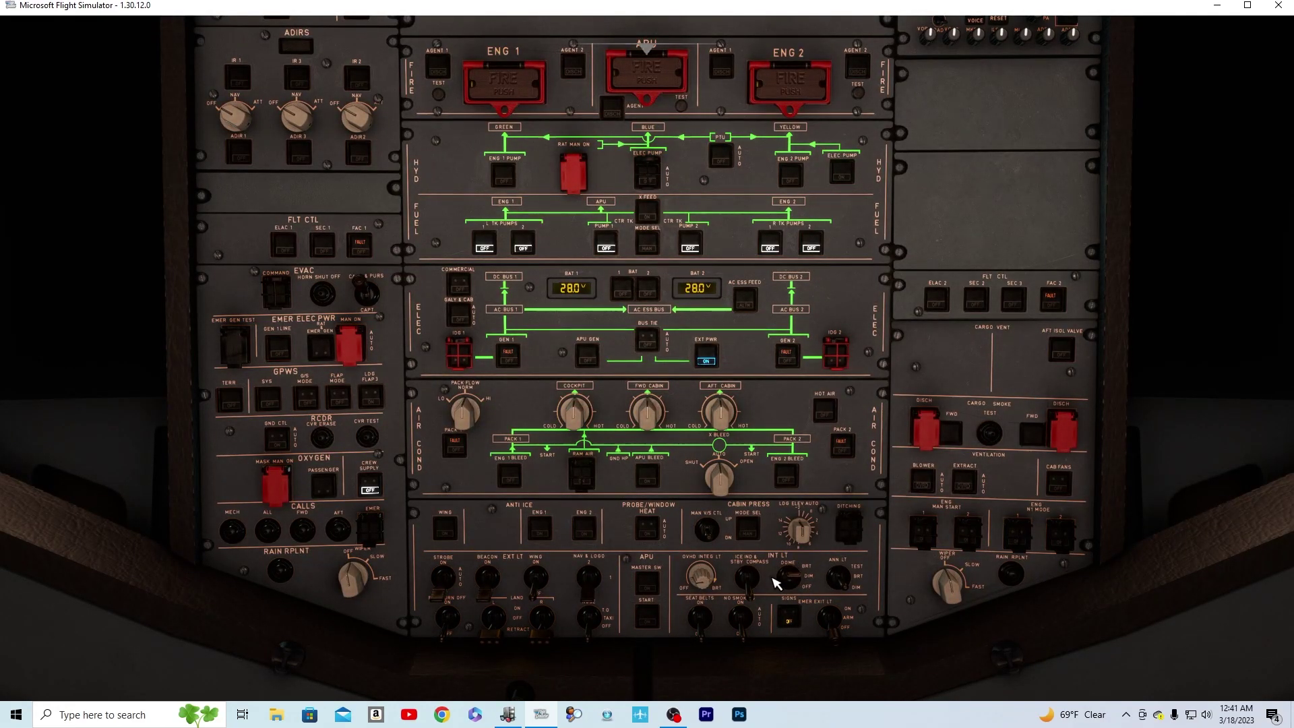
key("ctrl+1")
Show the FMGC A320-200 status page on the MCDU, then launch Chrome.
right_click(778, 583)
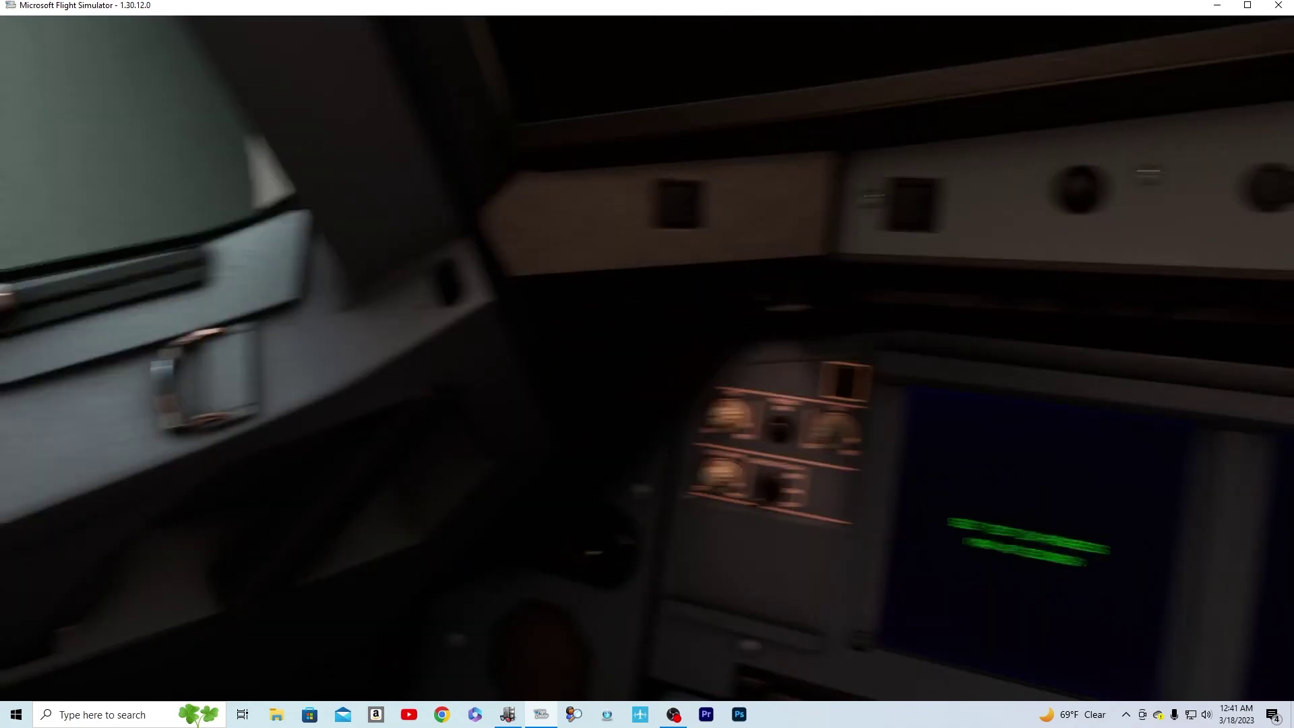
key("a")
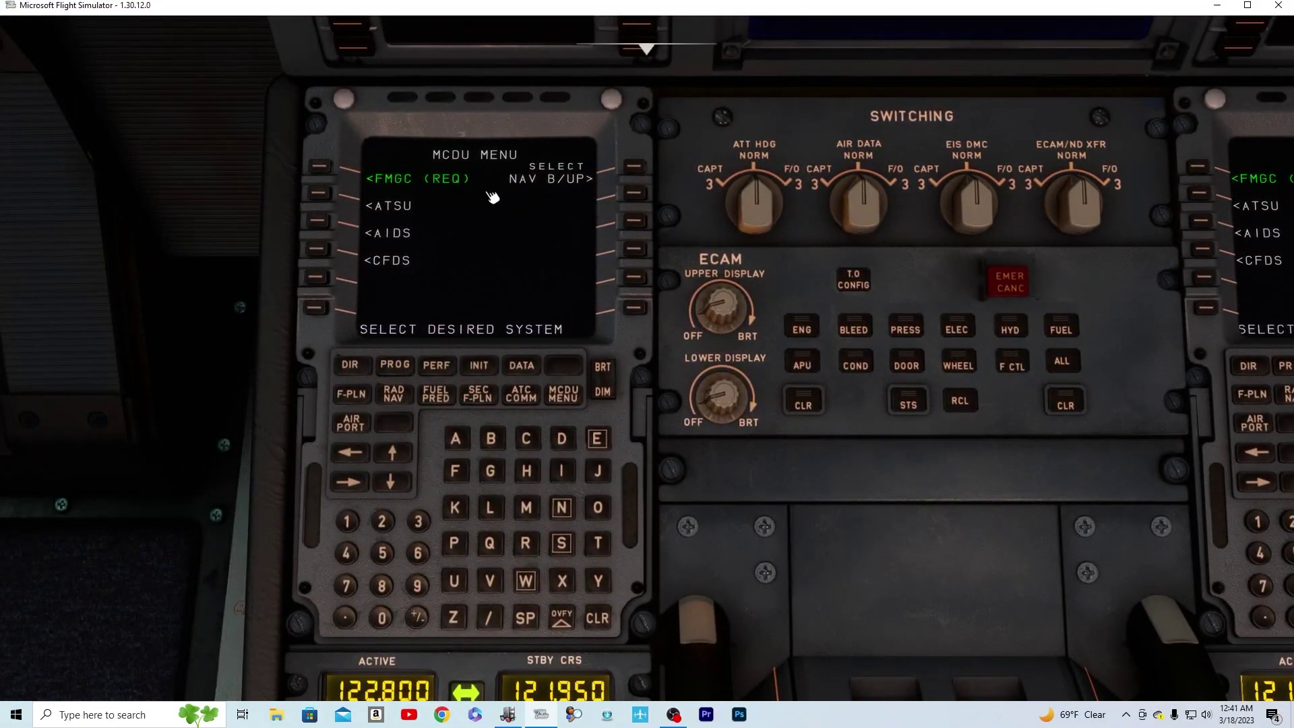
left_click(321, 168)
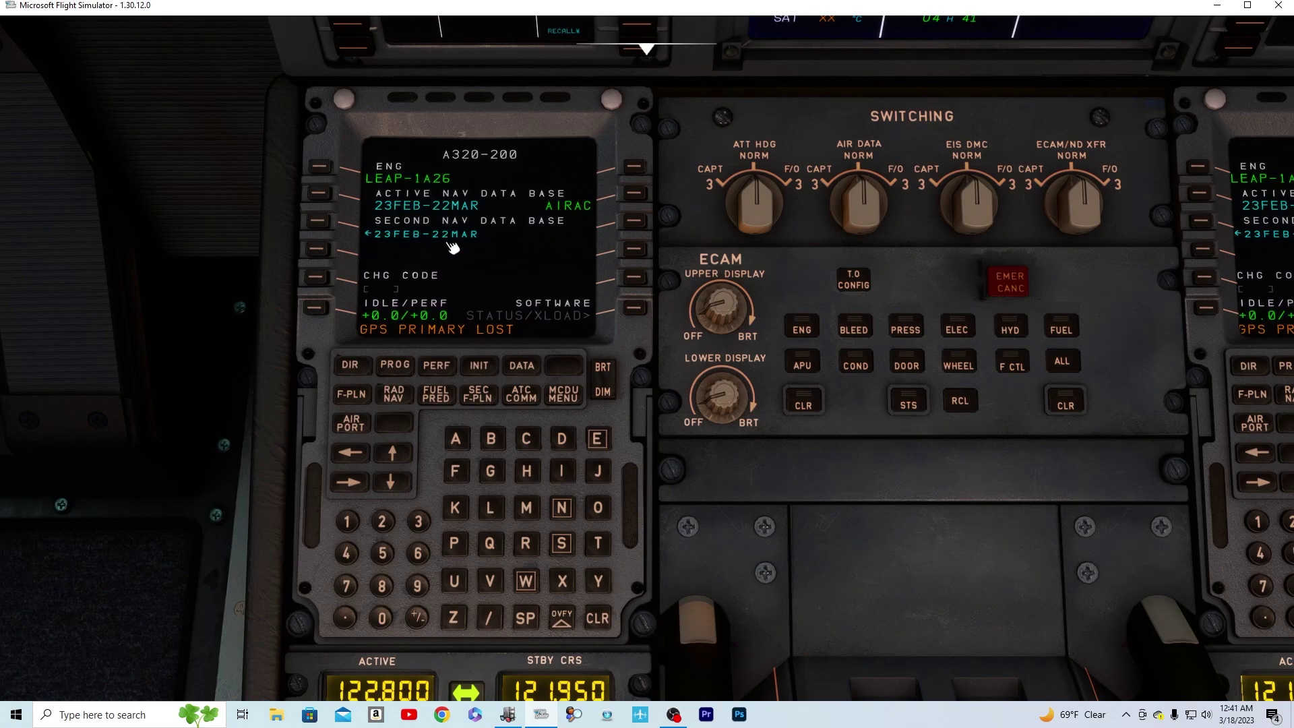
left_click(442, 716)
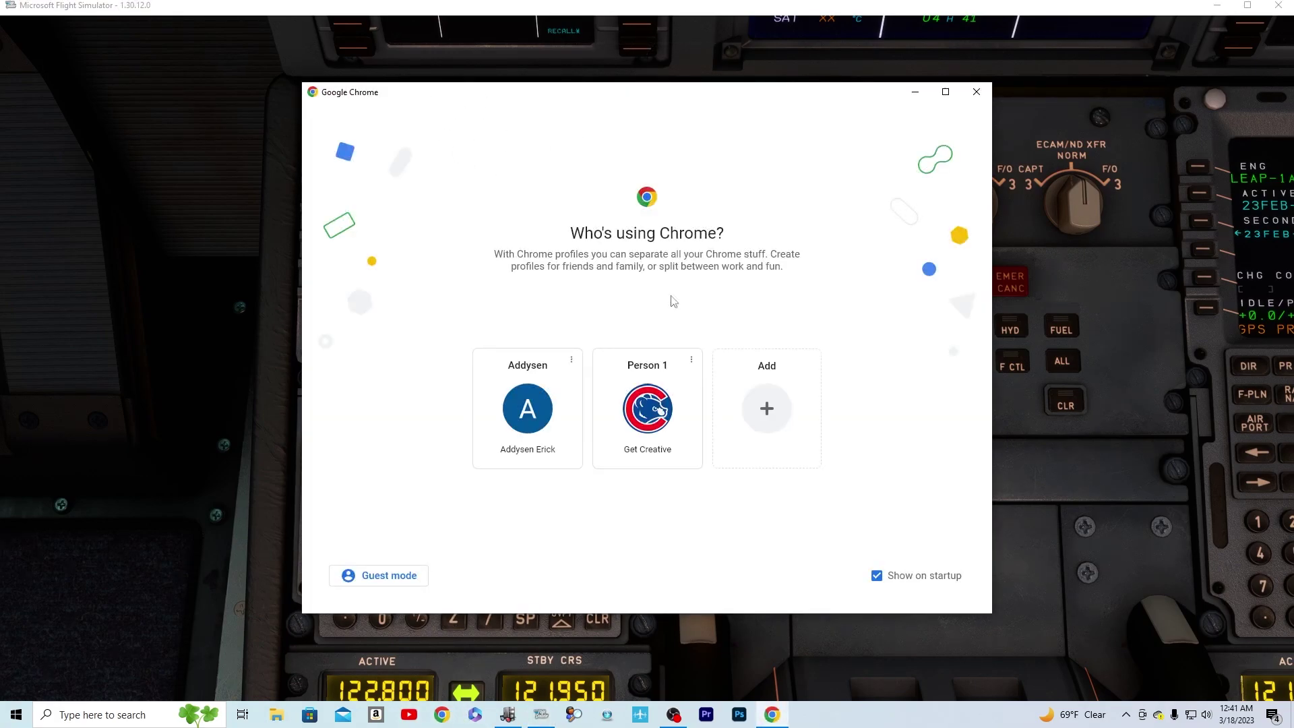
Choose the Chrome profile and search Google for 'simbrief' via the 'simbr' suggestion.
left_click(544, 398)
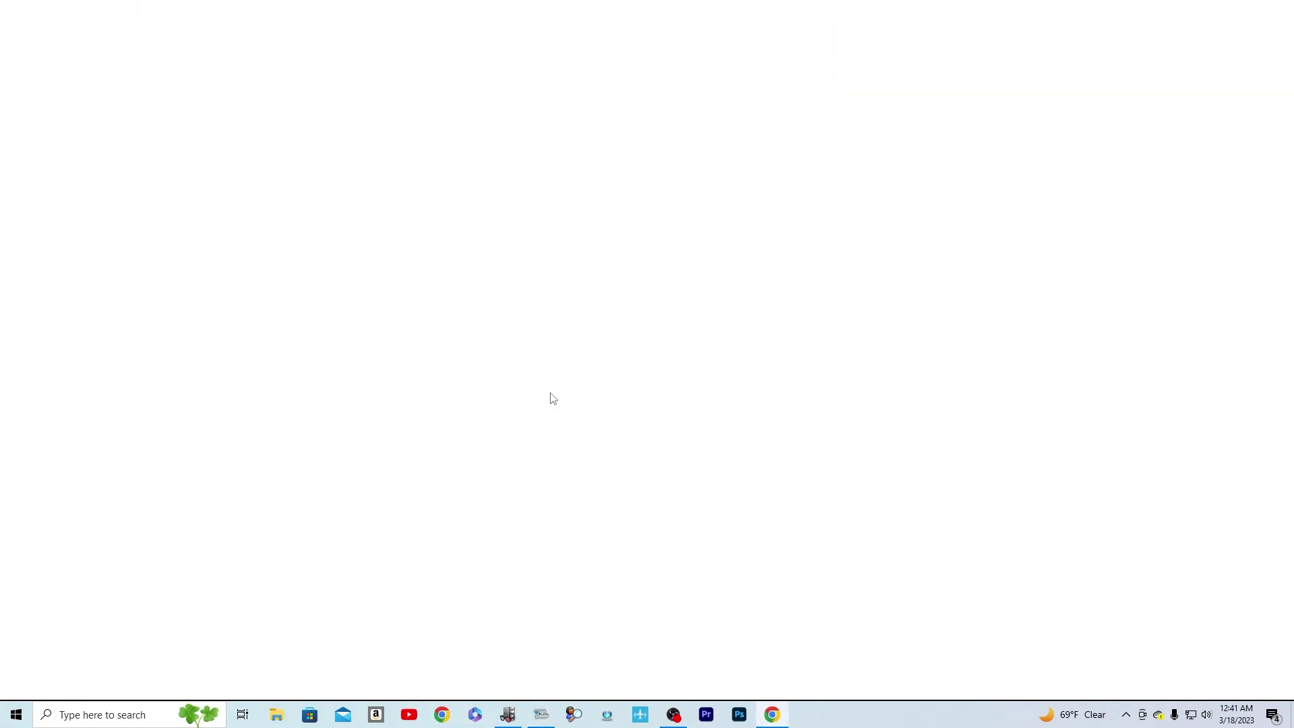
left_click(646, 260)
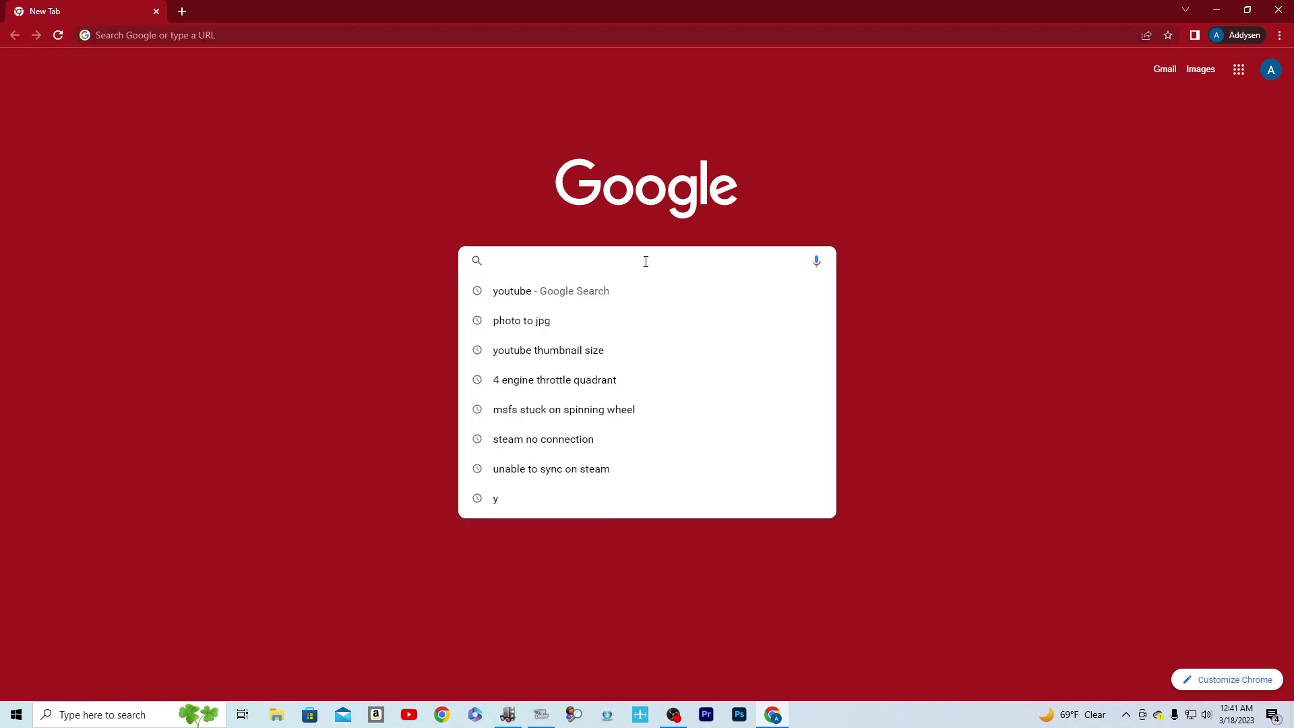
type("si")
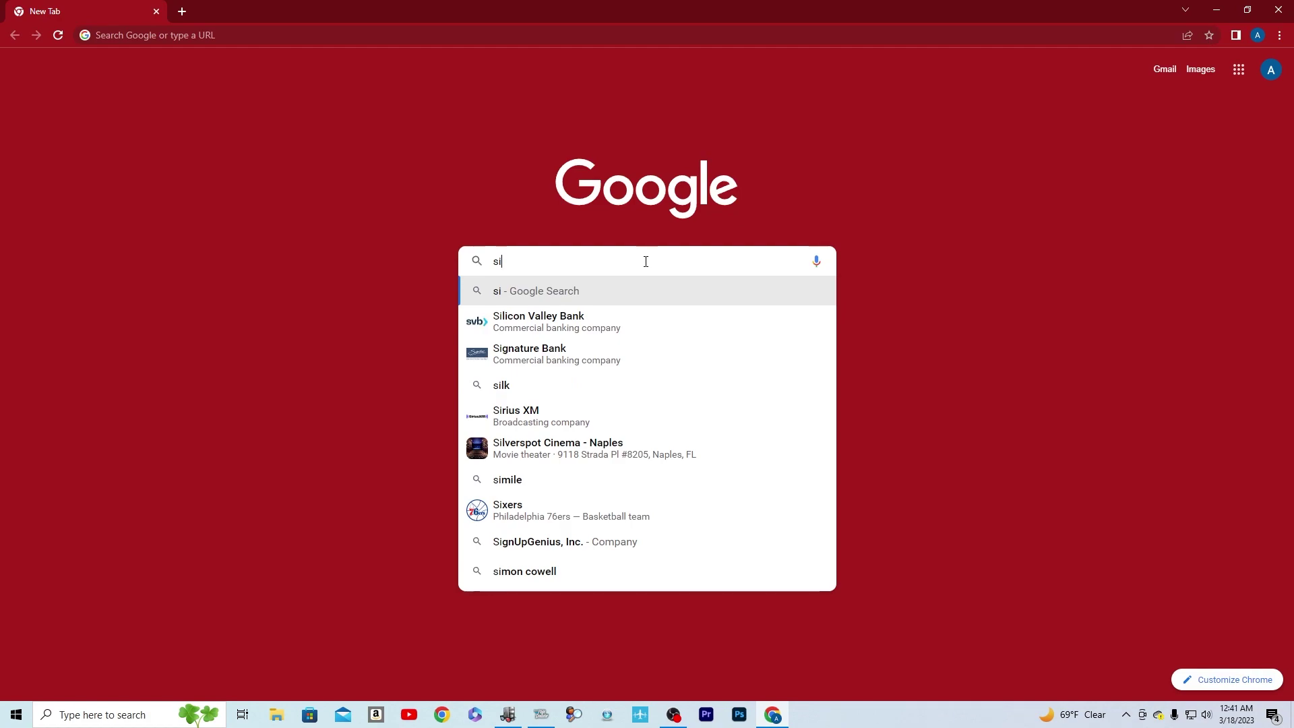
type("mbr")
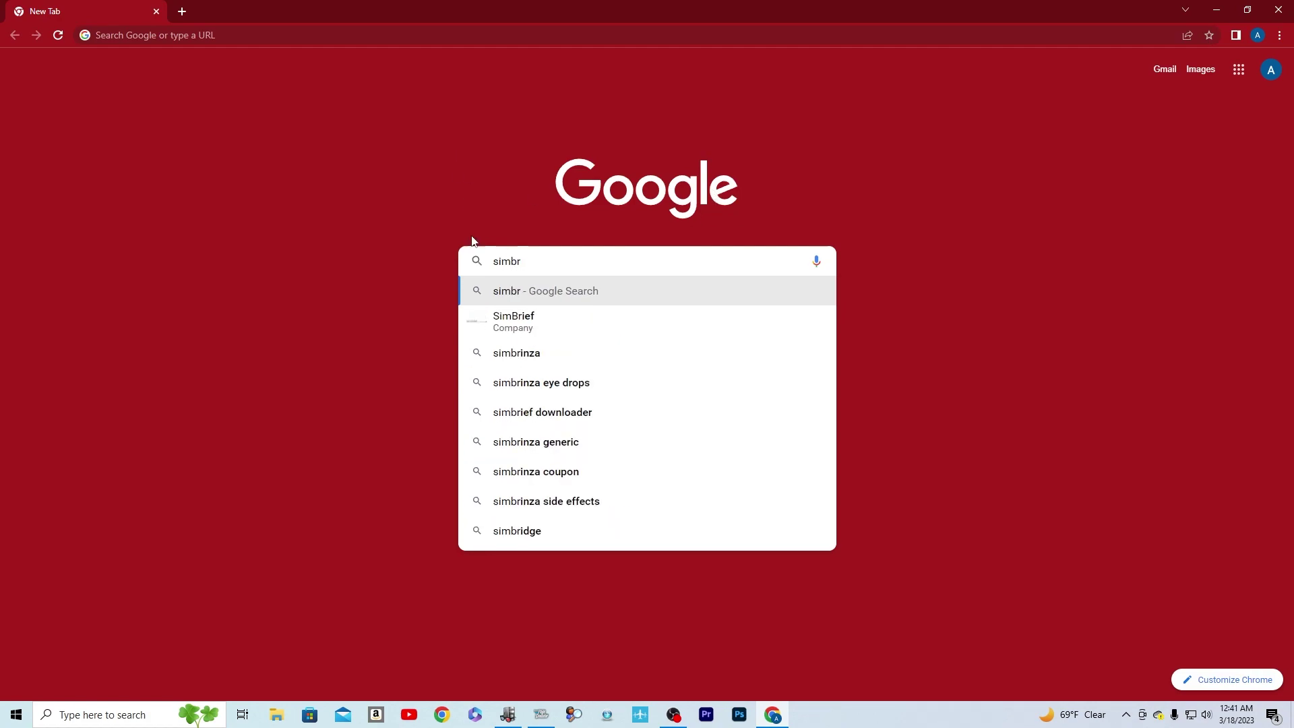
left_click(541, 323)
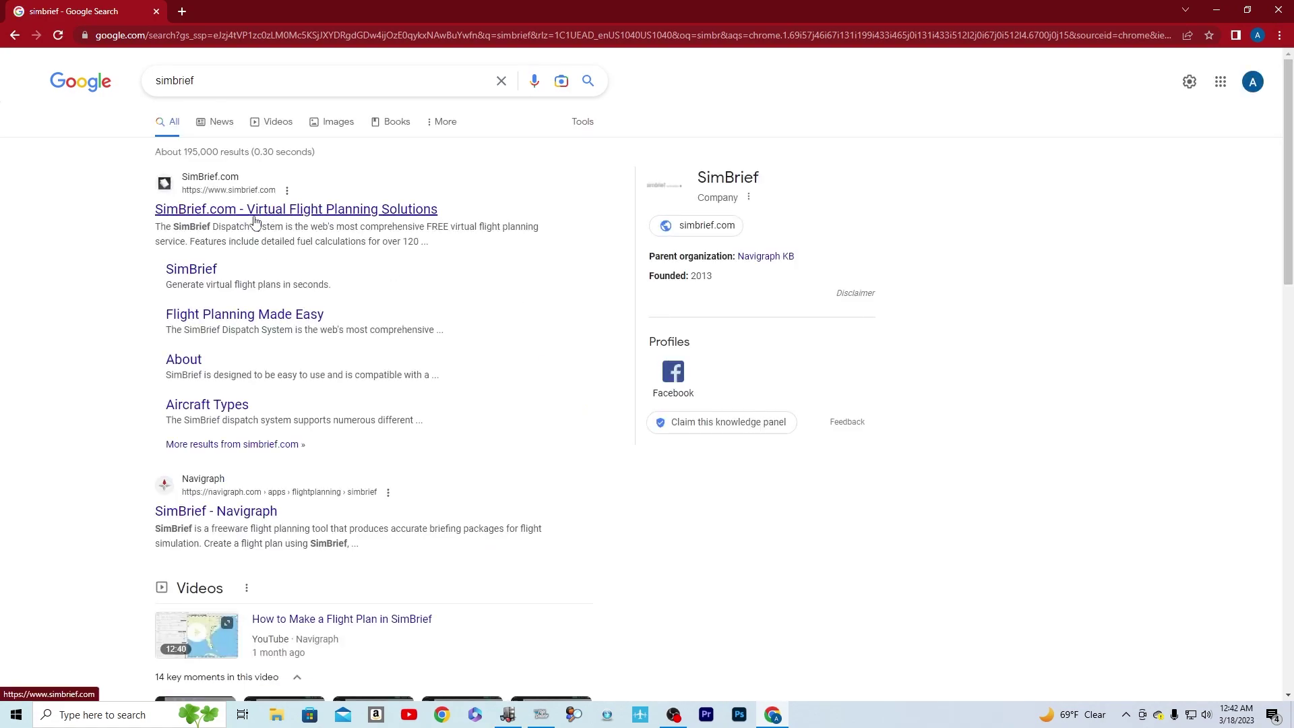
Open SimBrief.com, accept cookies, enter the dispatch system and begin signing in.
left_click(253, 215)
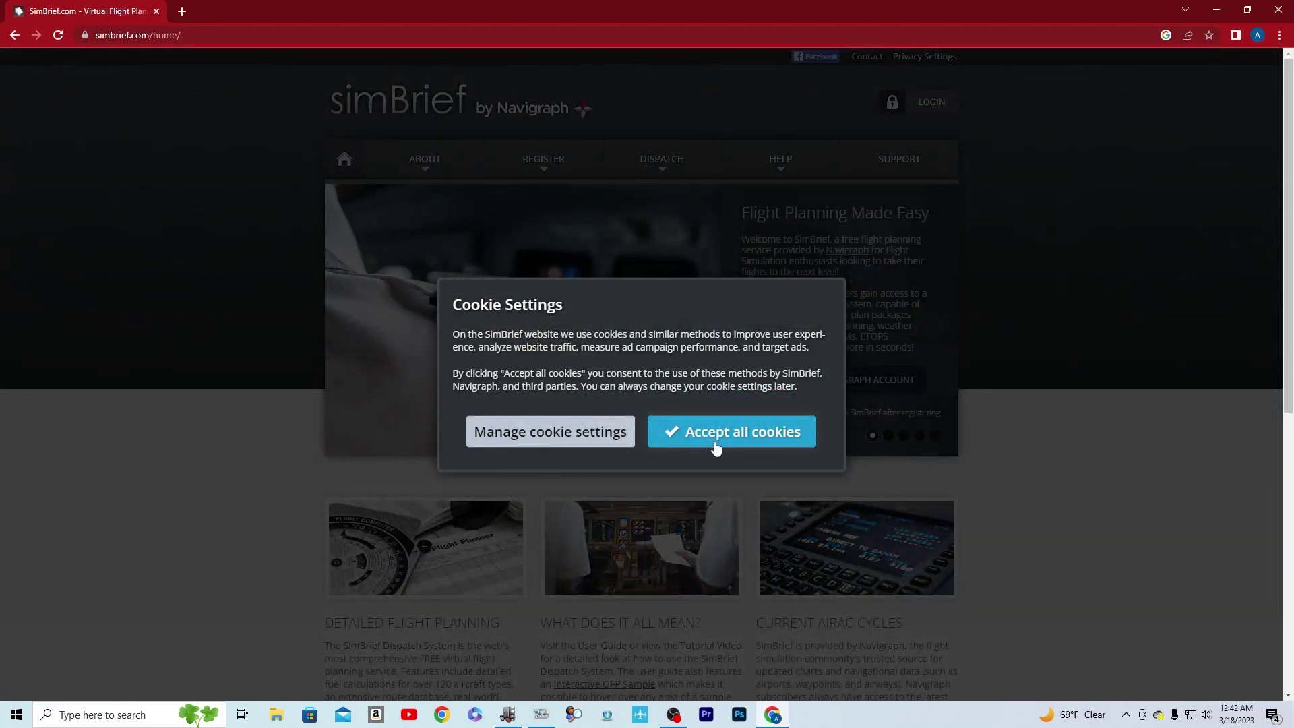
left_click(716, 449)
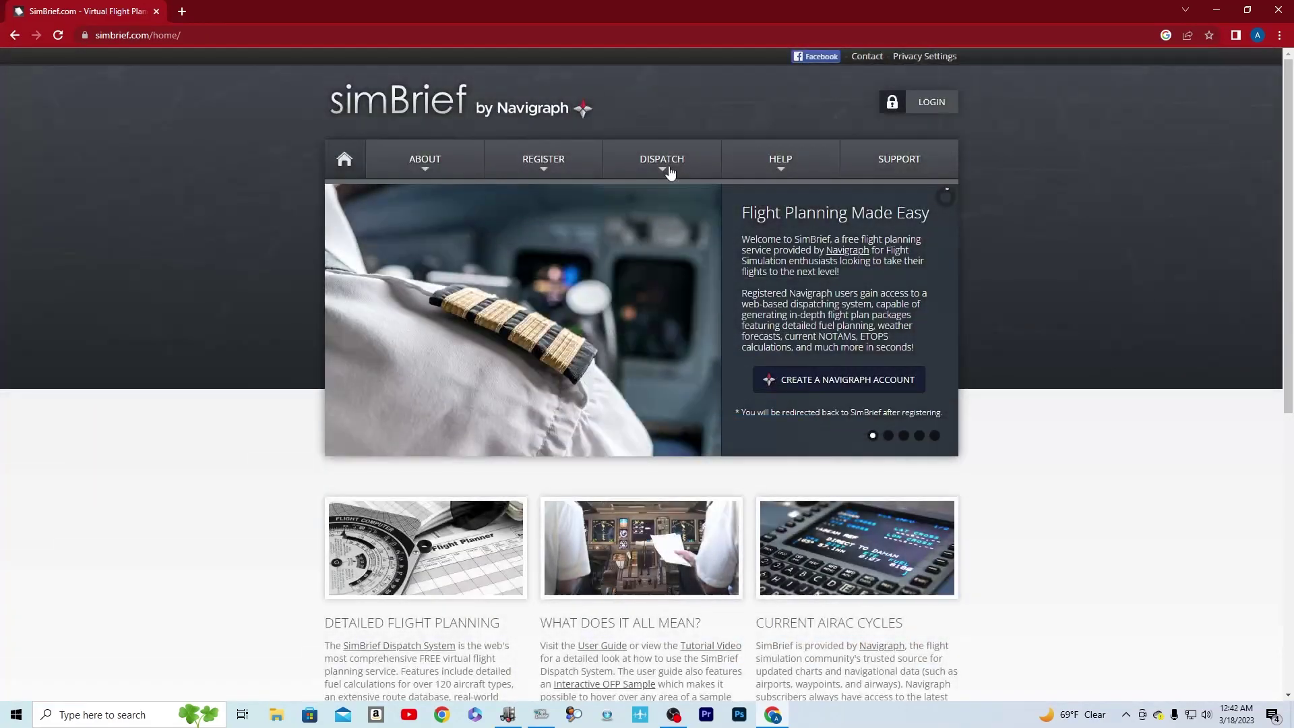
mouse_move(665, 174)
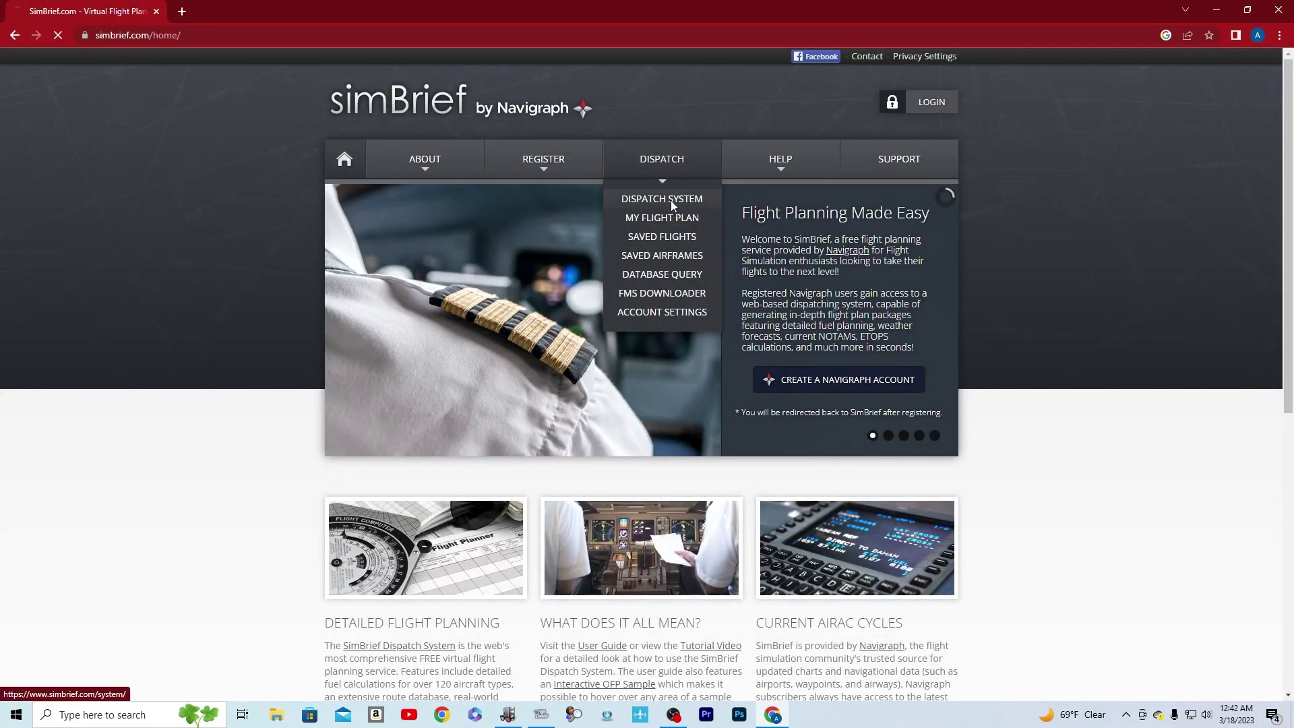
left_click(670, 200)
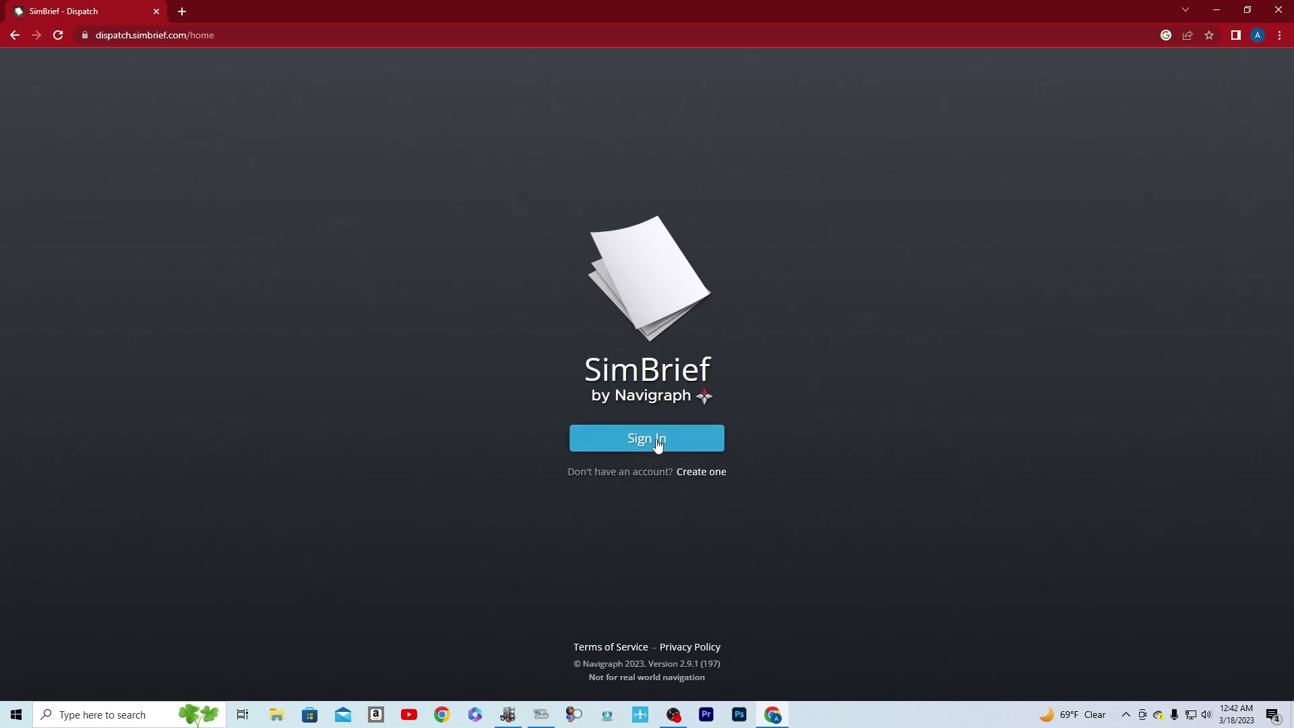
left_click(654, 442)
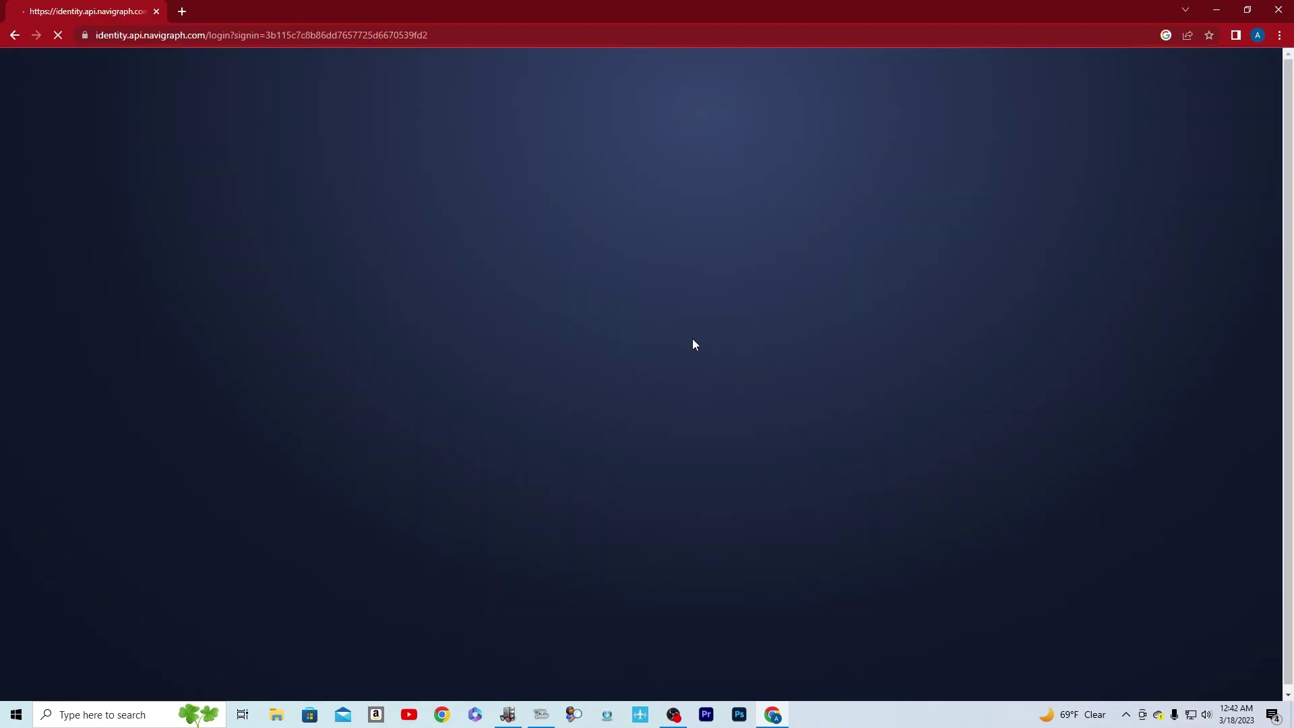
left_click(598, 247)
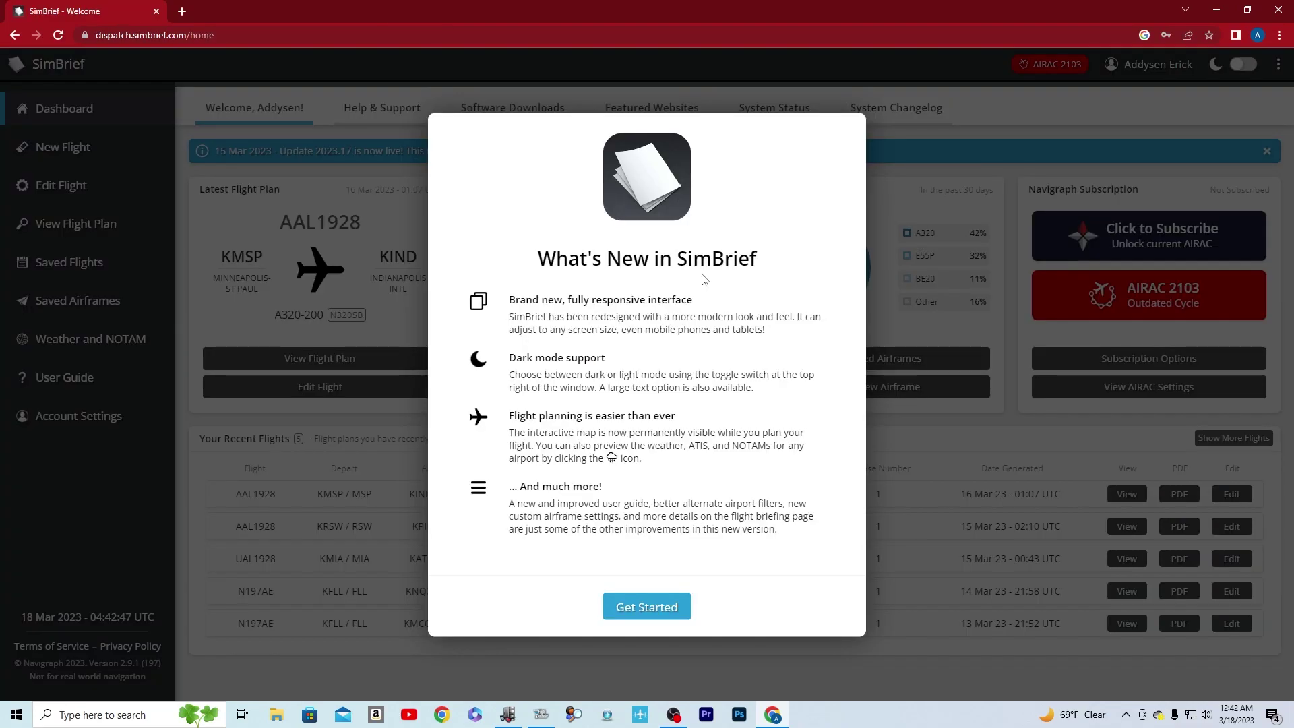
Dismiss What's New and create a new flight: SWA 2367, KMIA to KORD.
left_click(674, 609)
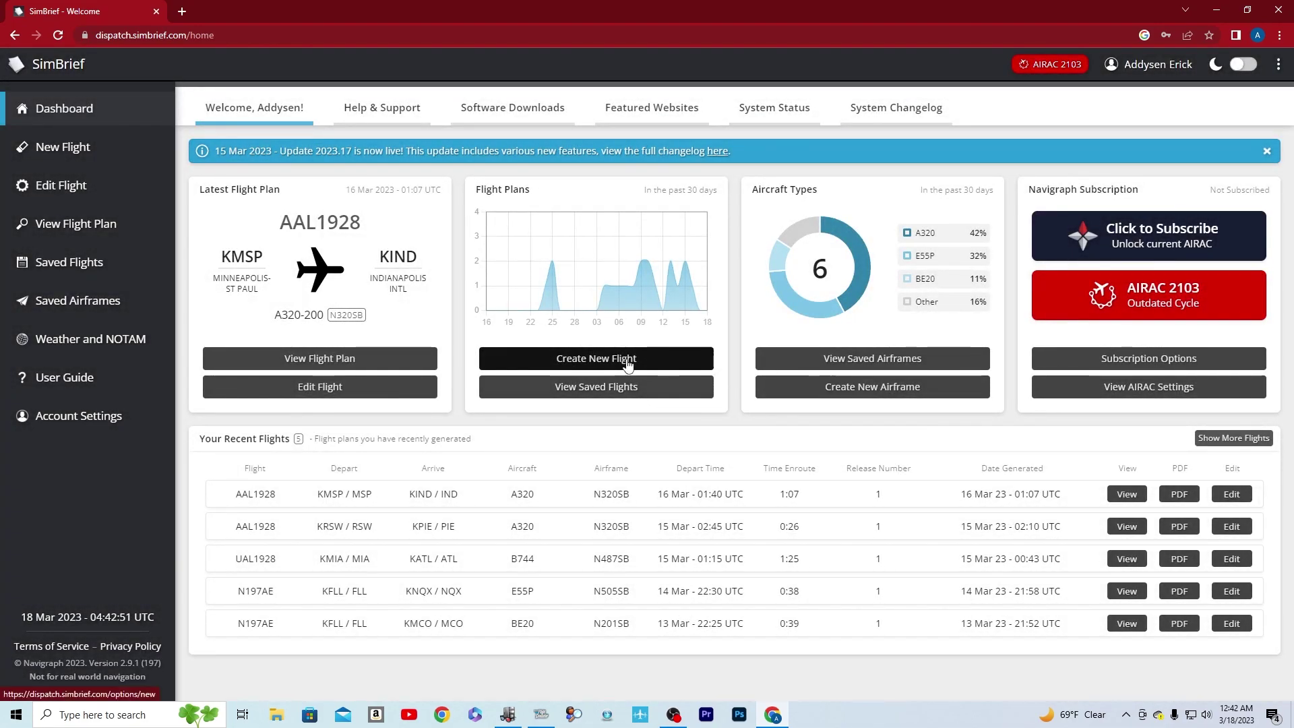
left_click(627, 360)
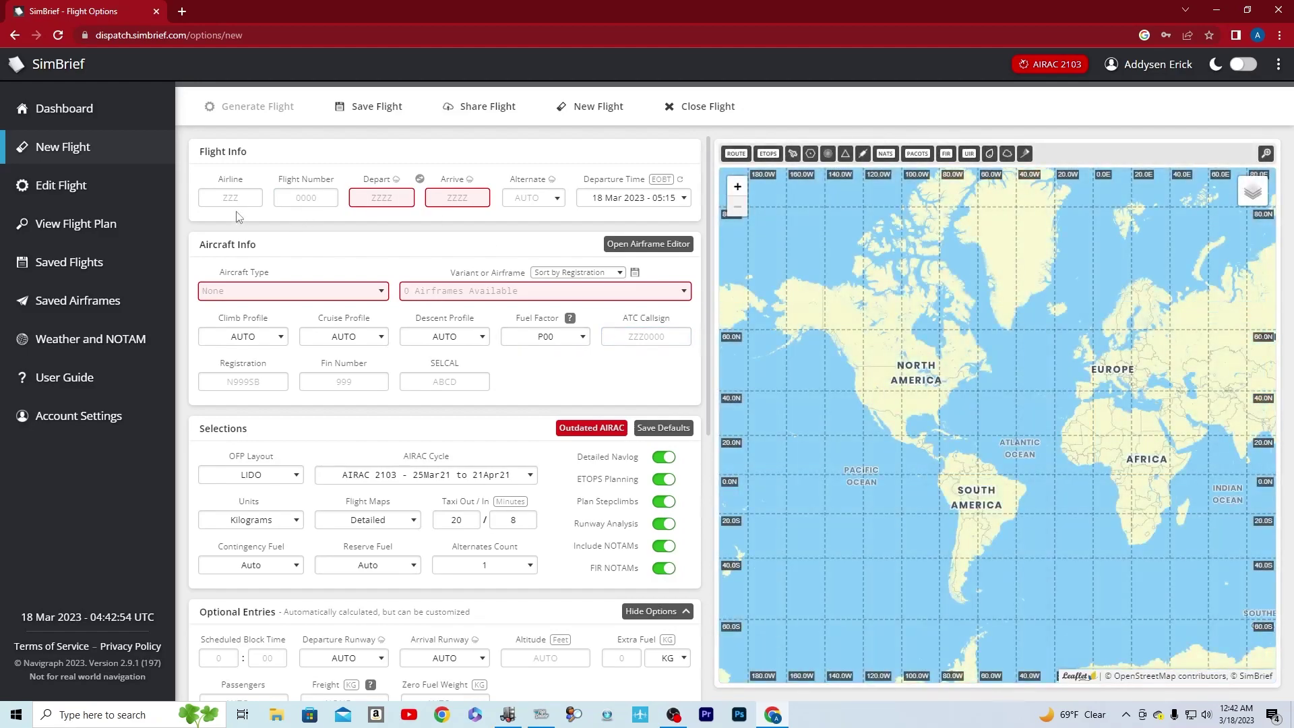
left_click(243, 199)
type("SWA")
left_click(309, 200)
left_click(391, 195)
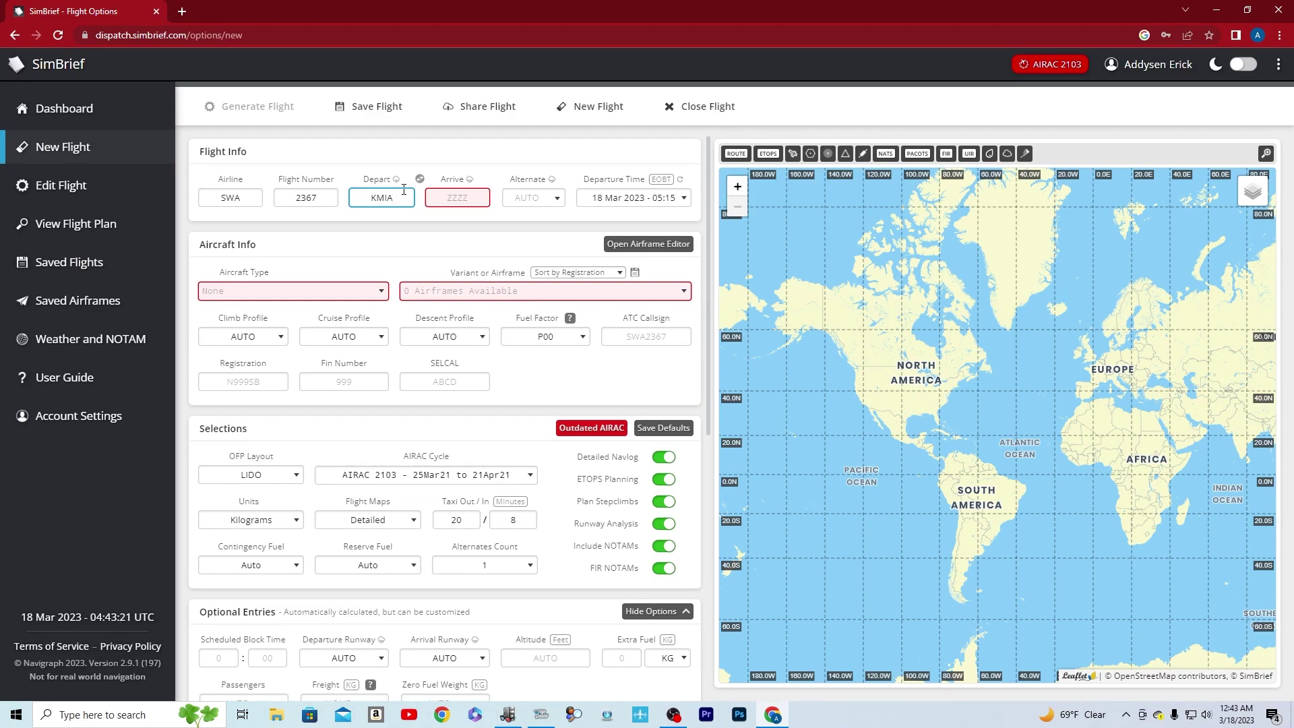
left_click(444, 194)
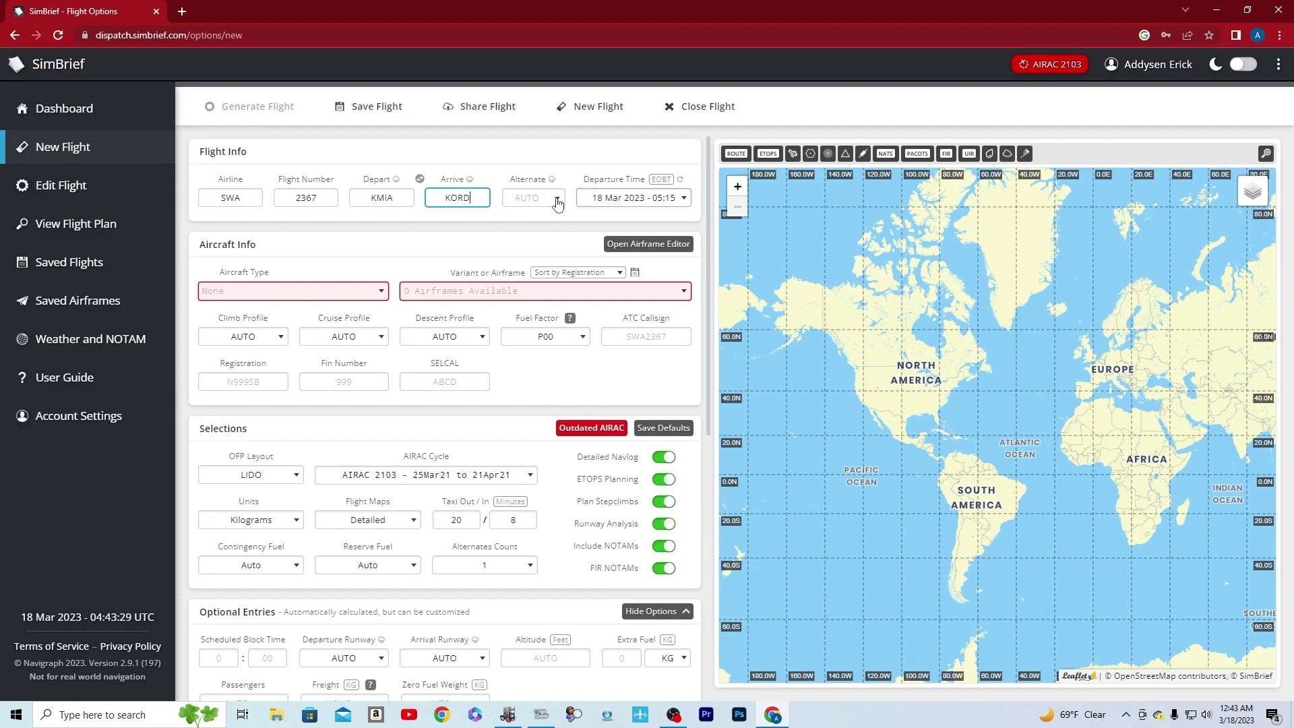
Choose aircraft type A320-200, review the route, and generate the flight plan.
left_click(263, 298)
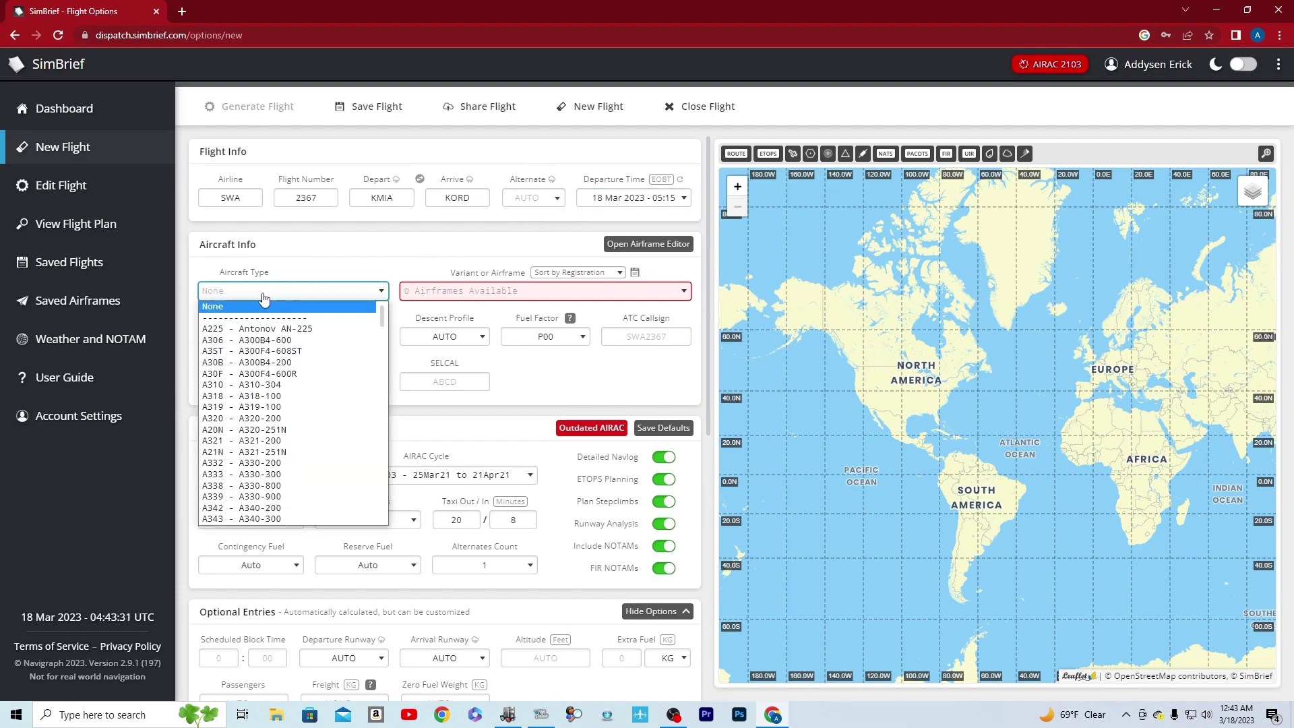
left_click(254, 419)
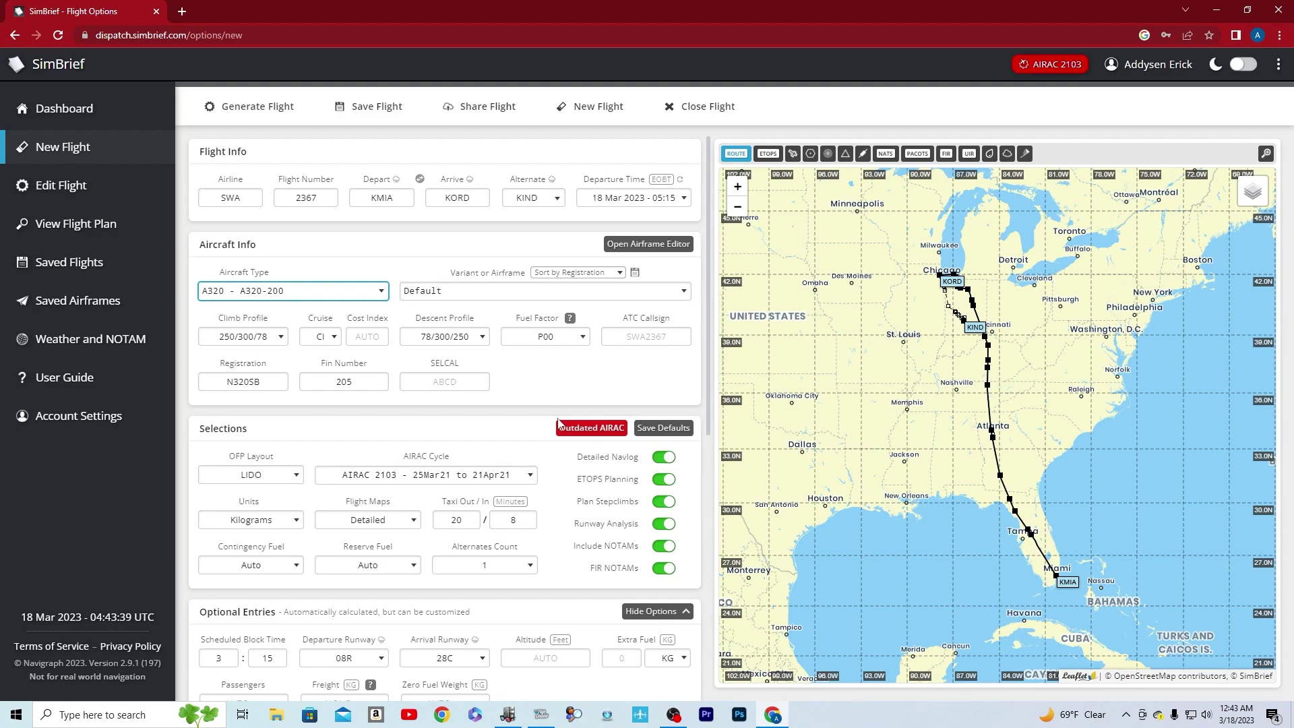
scroll(559, 422, "down", 4)
scroll(210, 549, "down", 1)
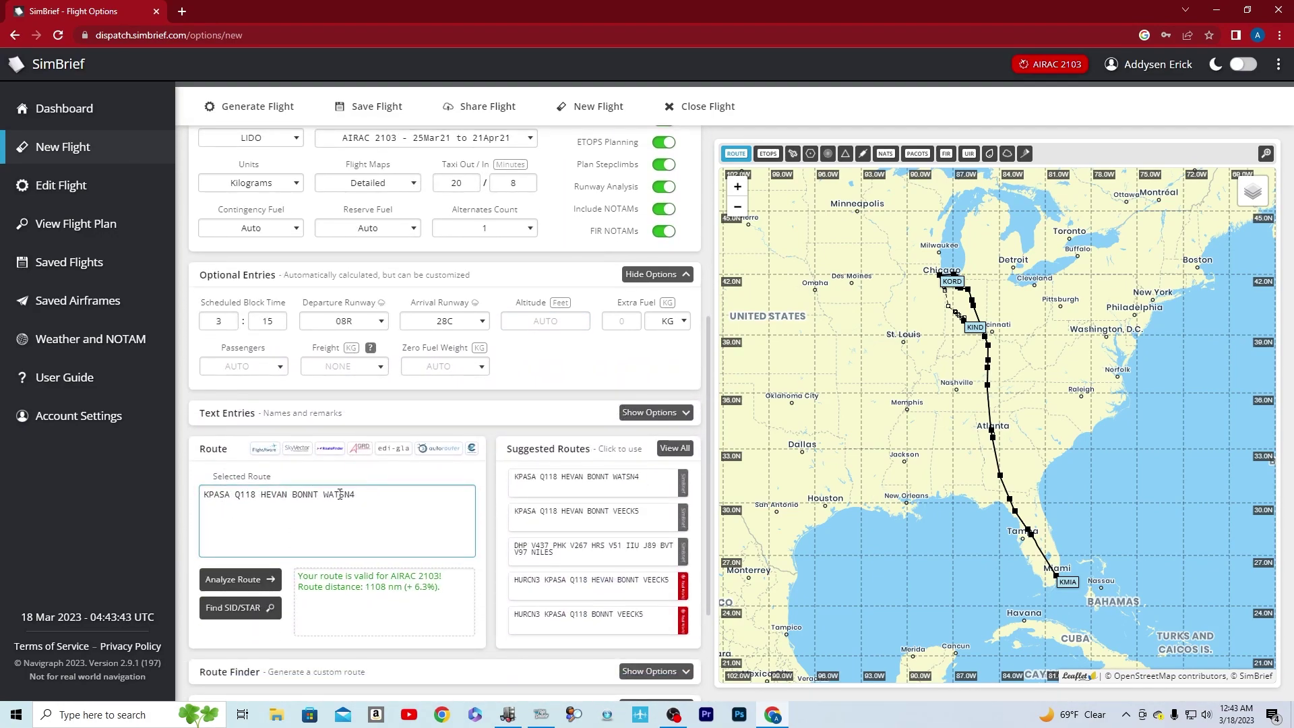
left_click_drag(396, 497, 269, 489)
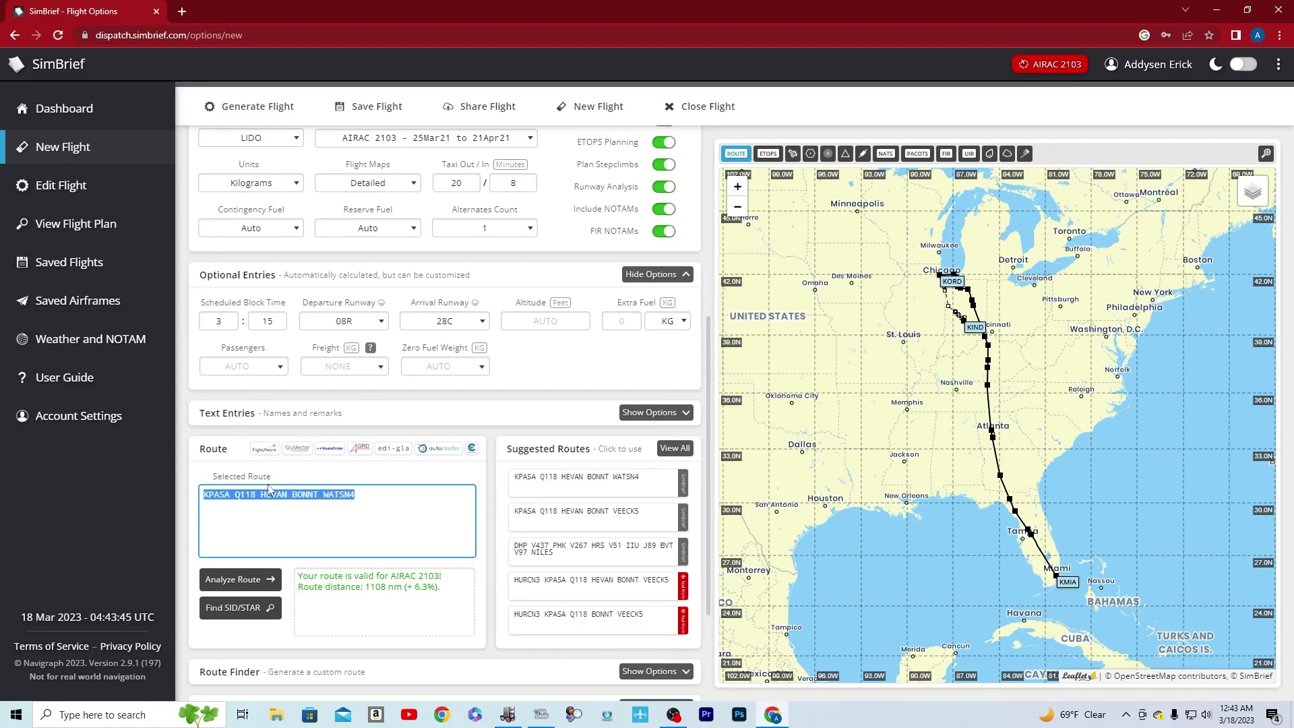
left_click(420, 477)
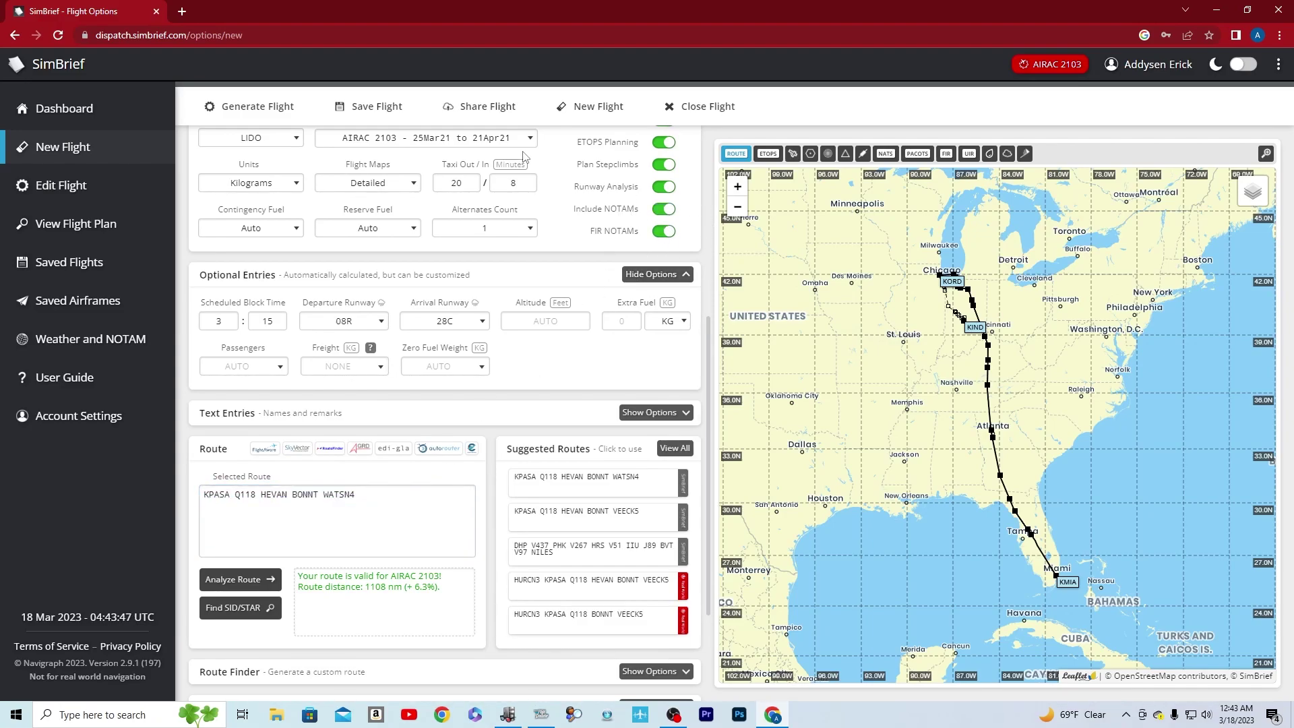
left_click(269, 115)
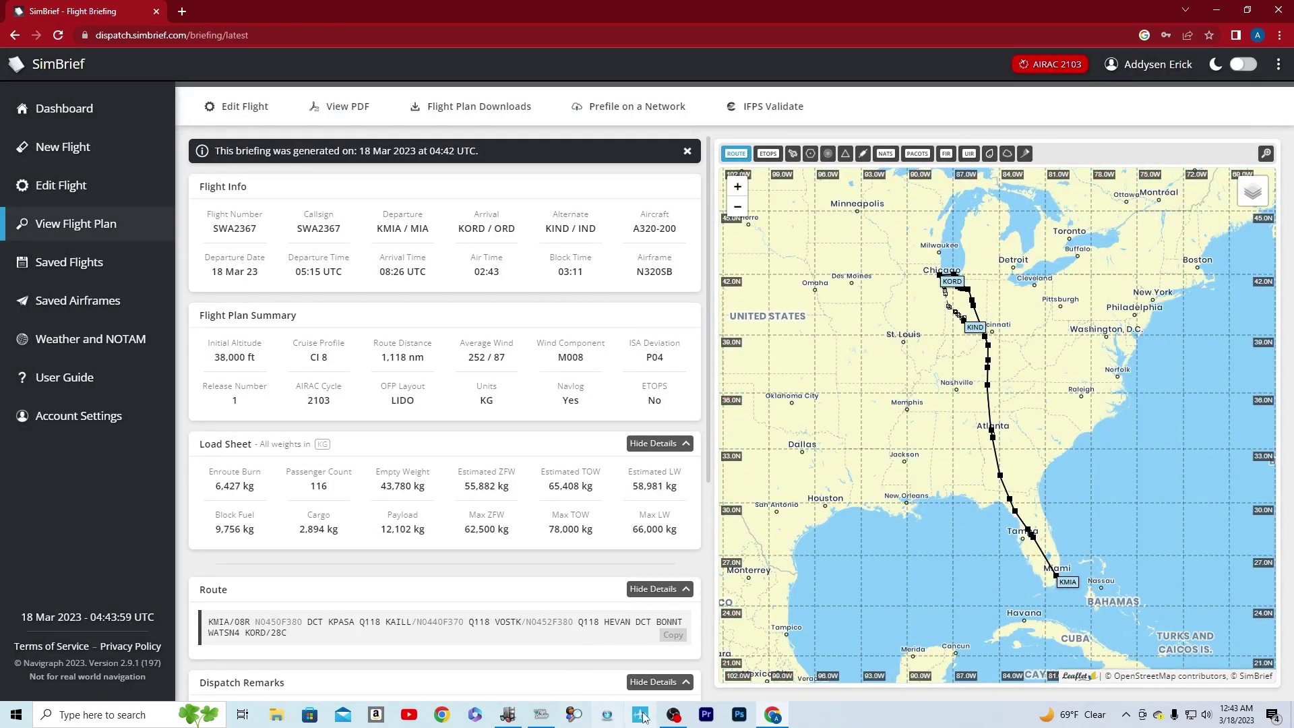
In the sim, open the flyPad's ATSU / AOC settings ID field, then bring up Chrome.
left_click(554, 719)
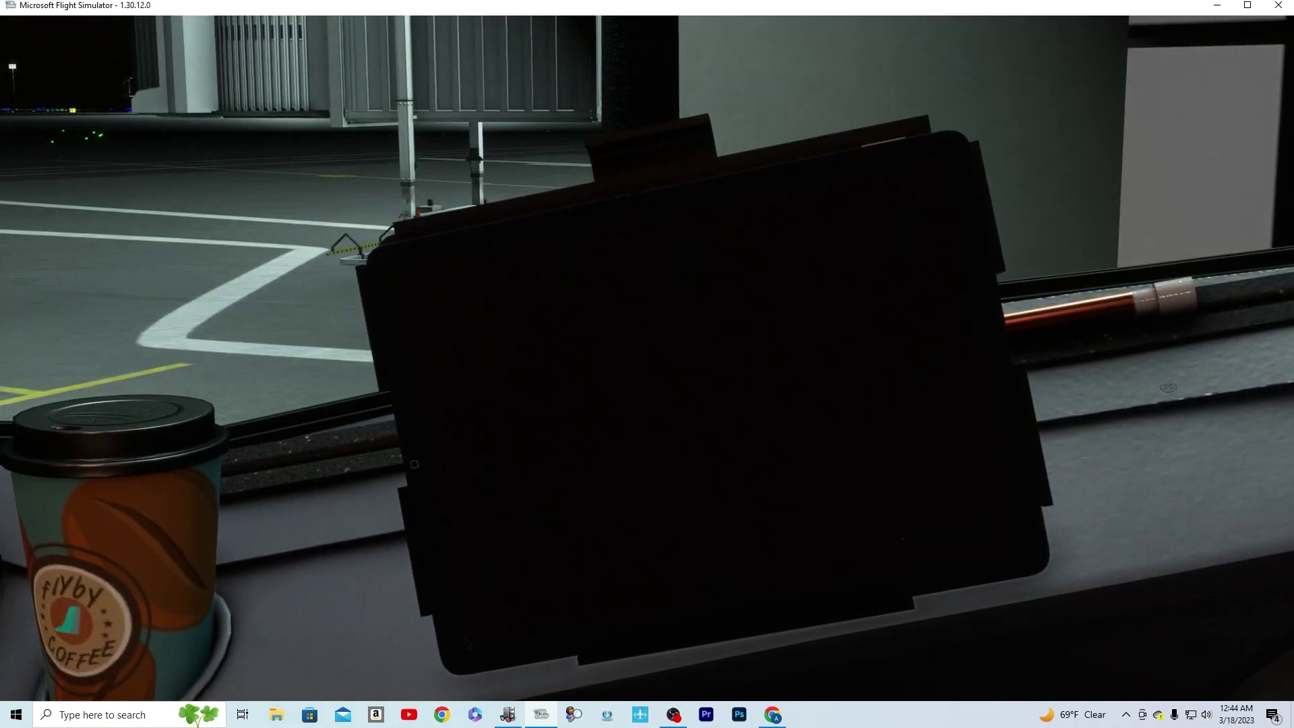
left_click(687, 461)
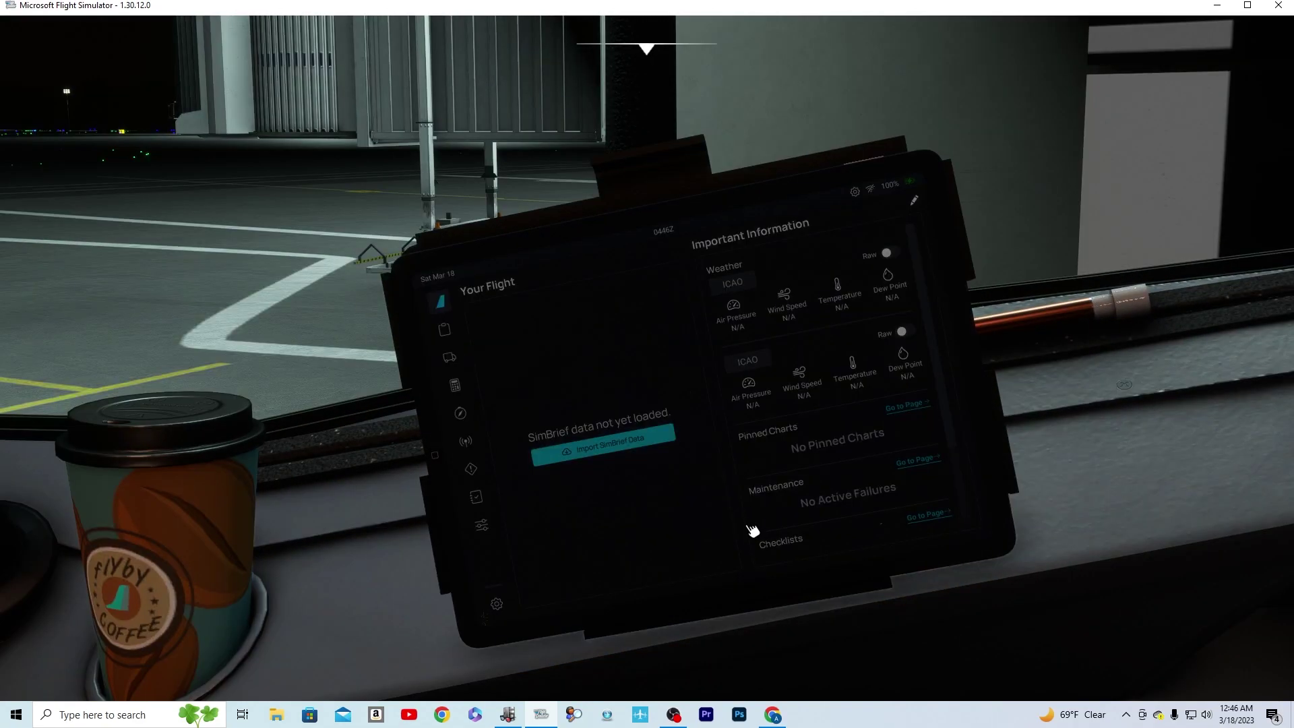
left_click(499, 605)
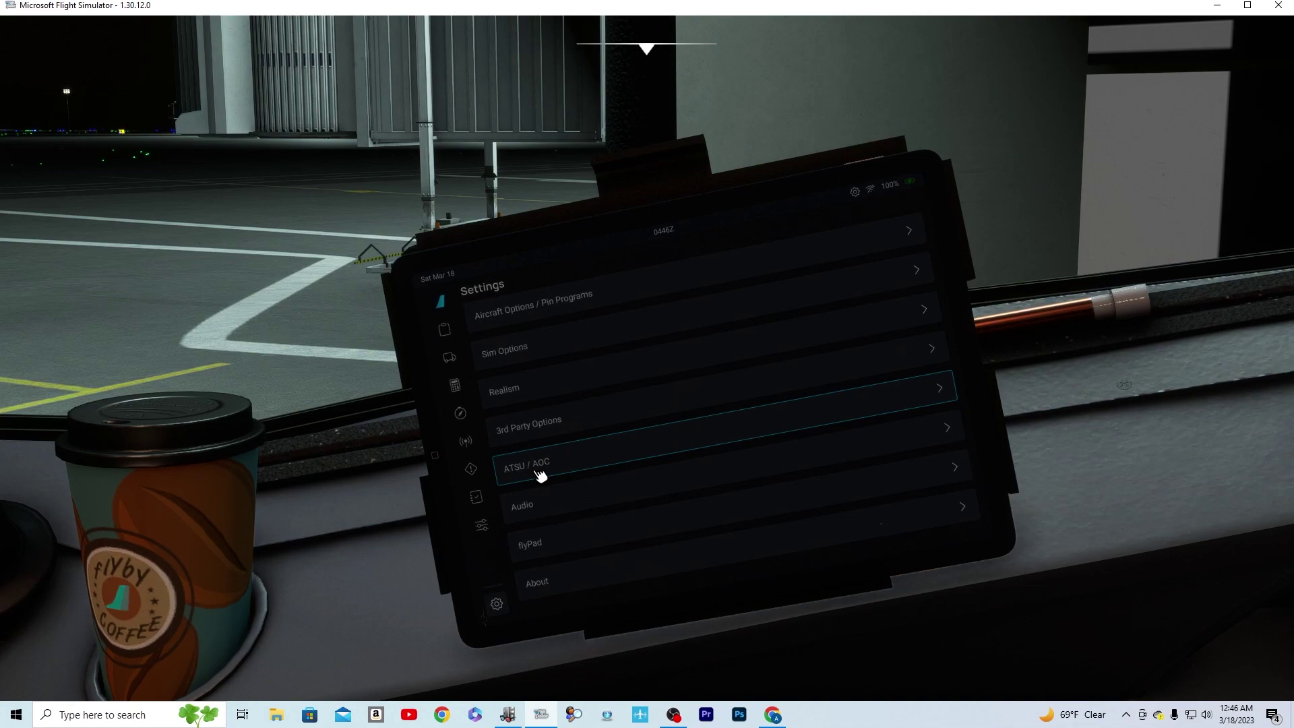
left_click(552, 470)
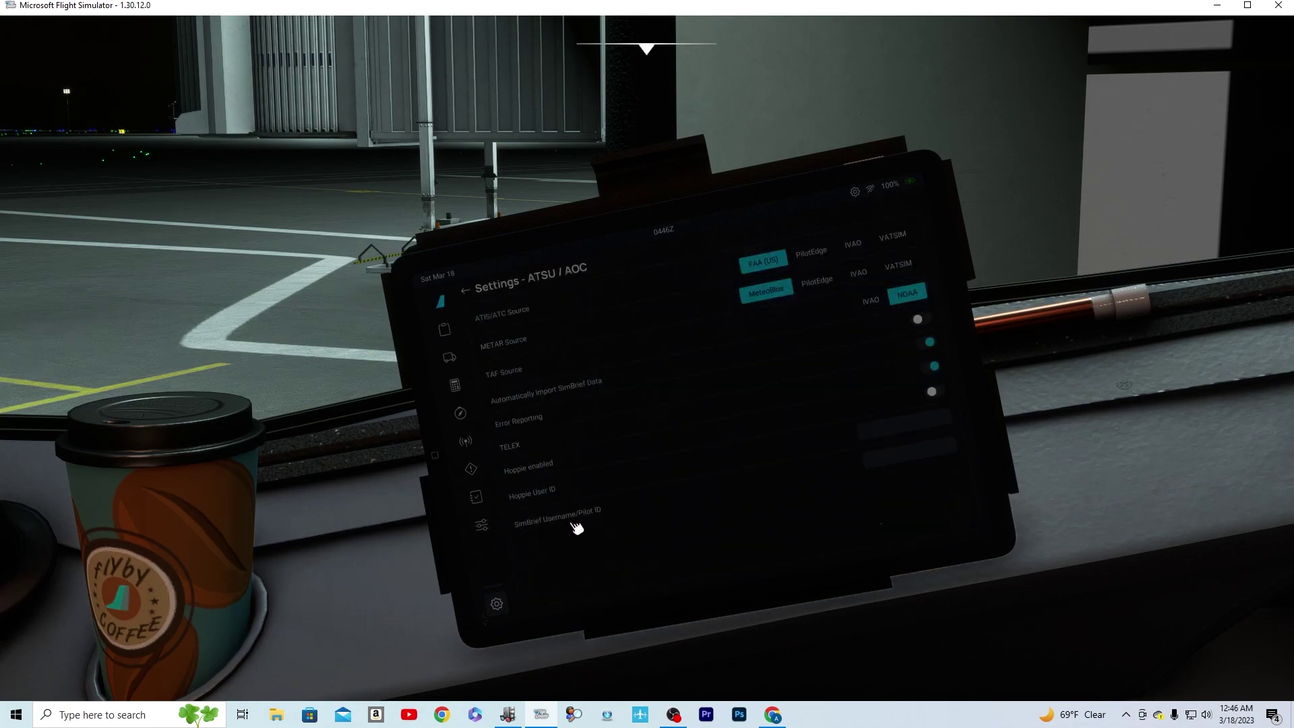
left_click(910, 454)
left_click(442, 716)
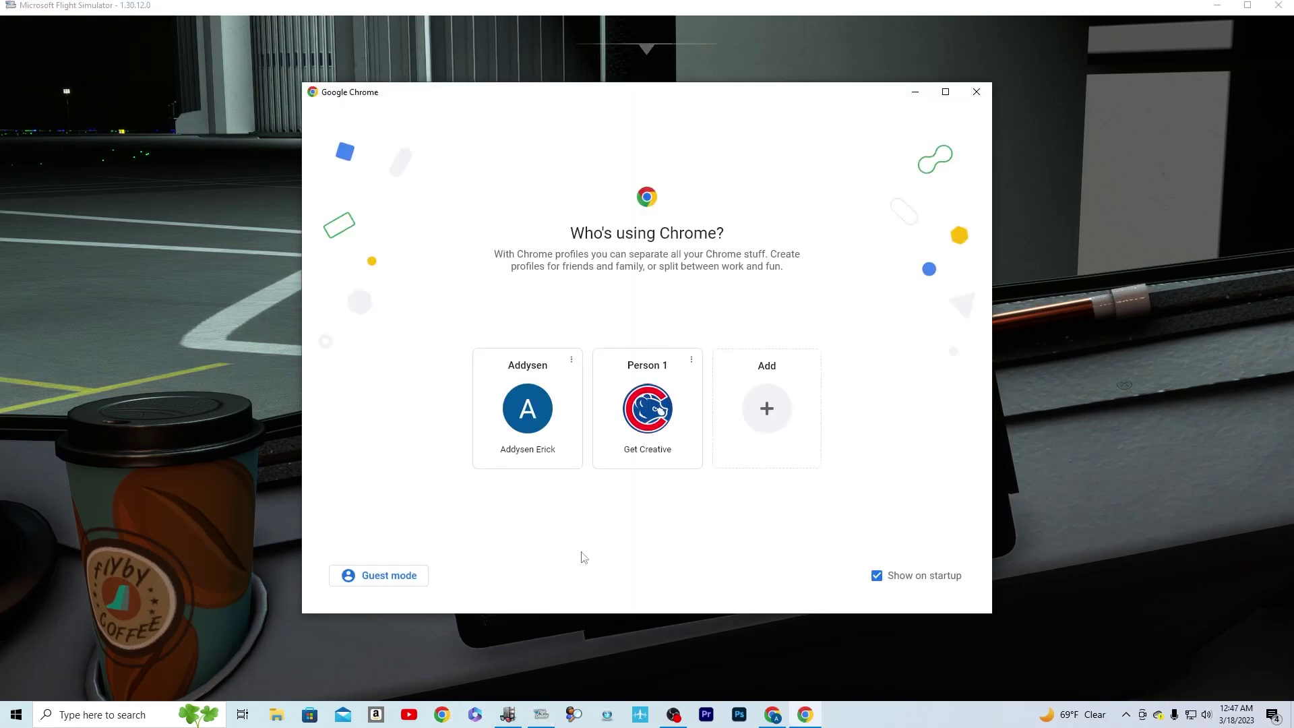
Pick the existing Chrome profile and open SimBrief's Account Settings.
left_click(533, 450)
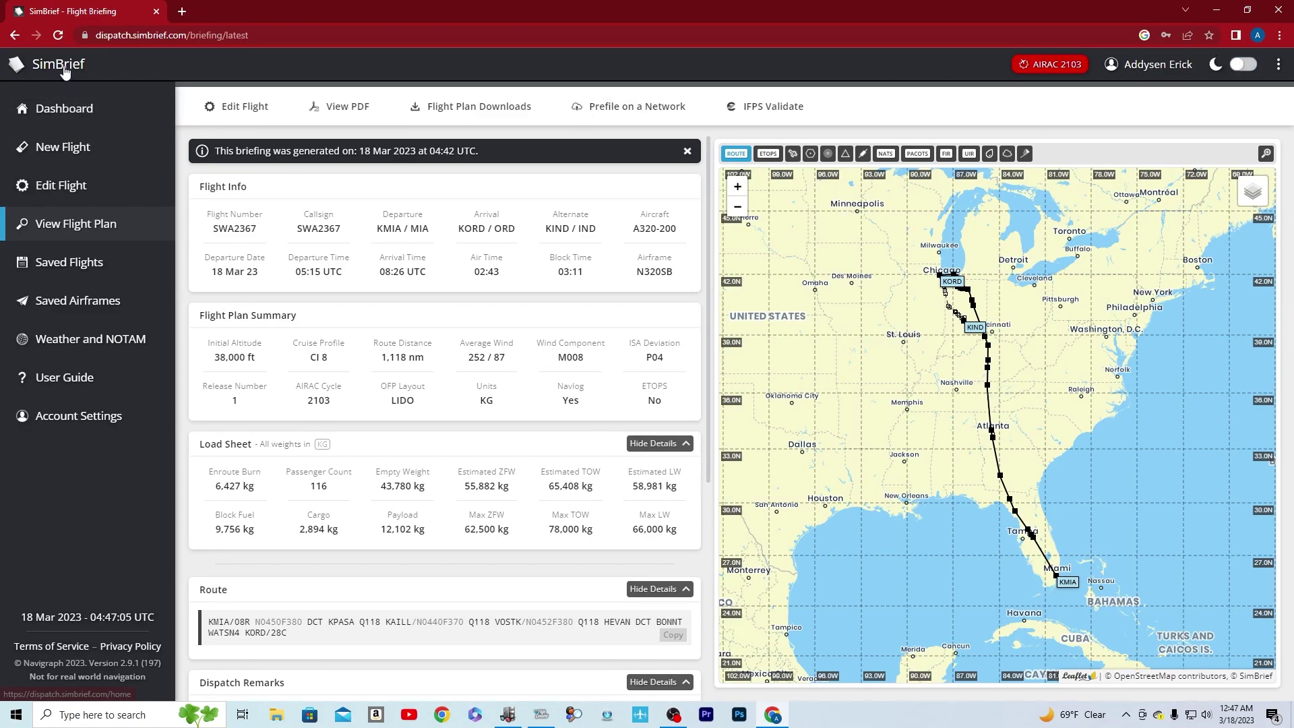
left_click(108, 416)
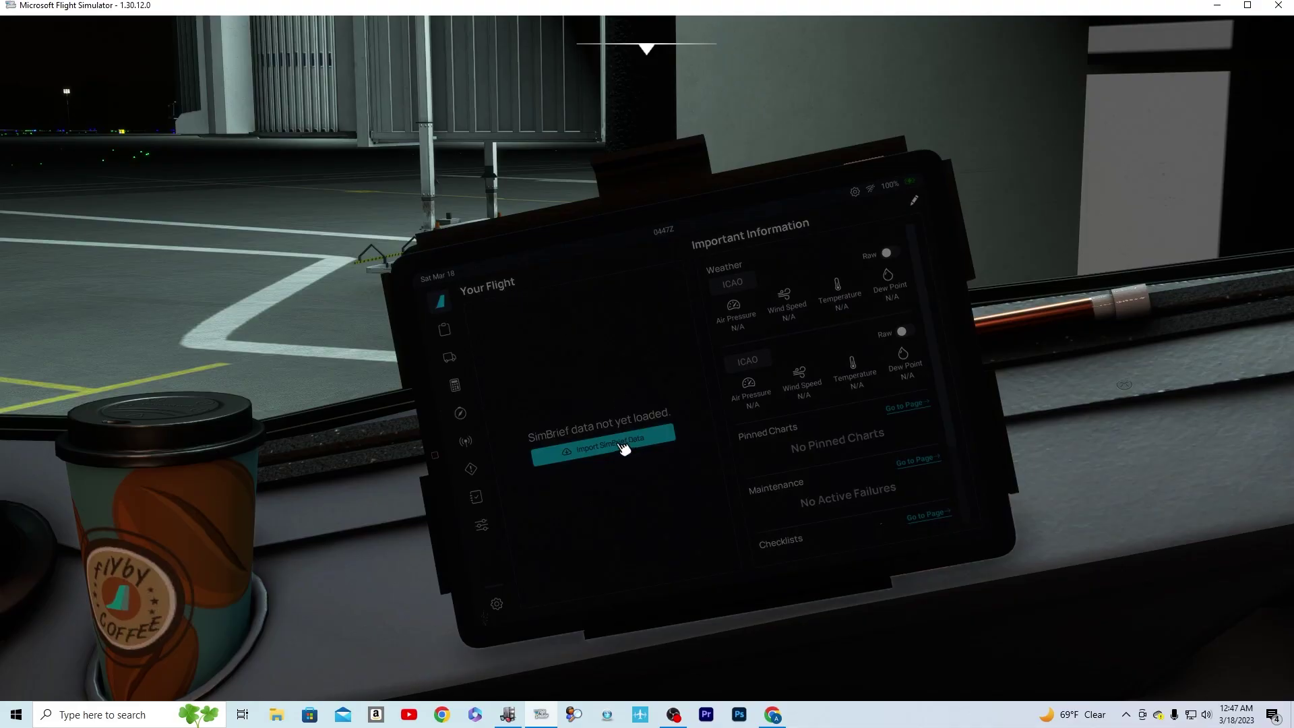
Import the SimBrief KMIA–KORD plan on the flyPad and switch to the MCDU view.
left_click(621, 446)
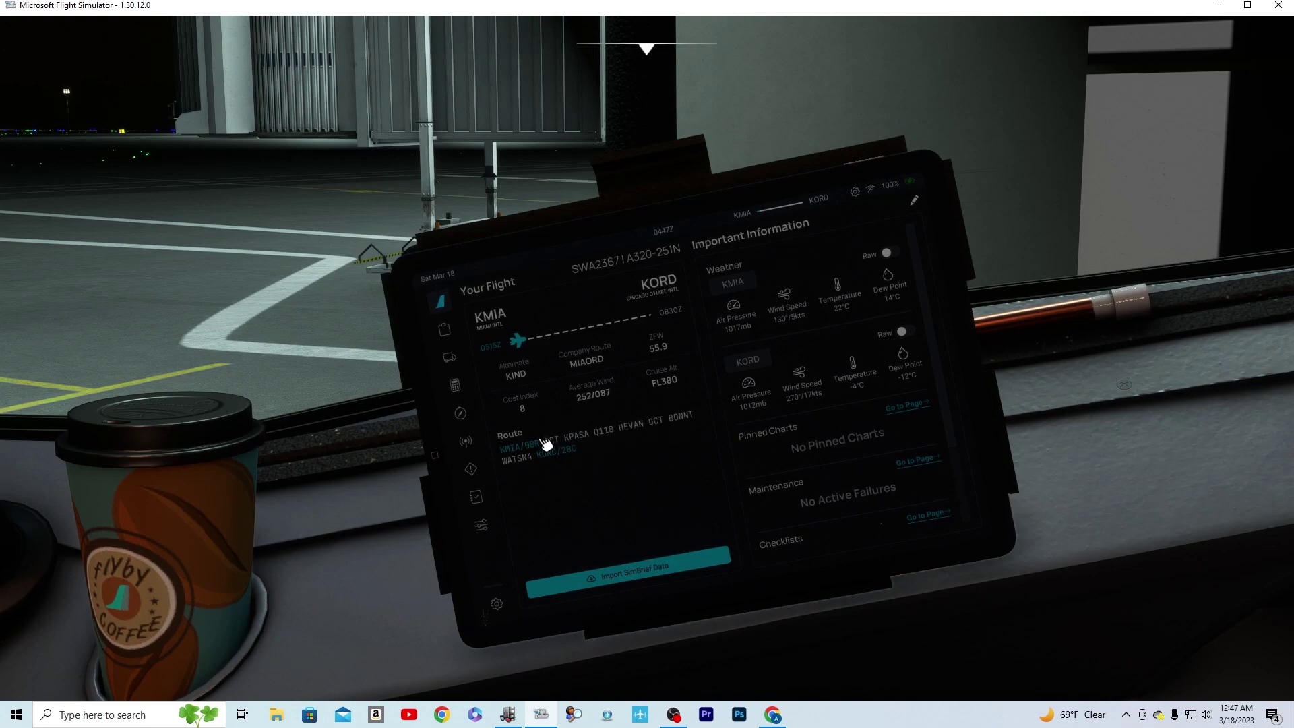
key("ctrl+1")
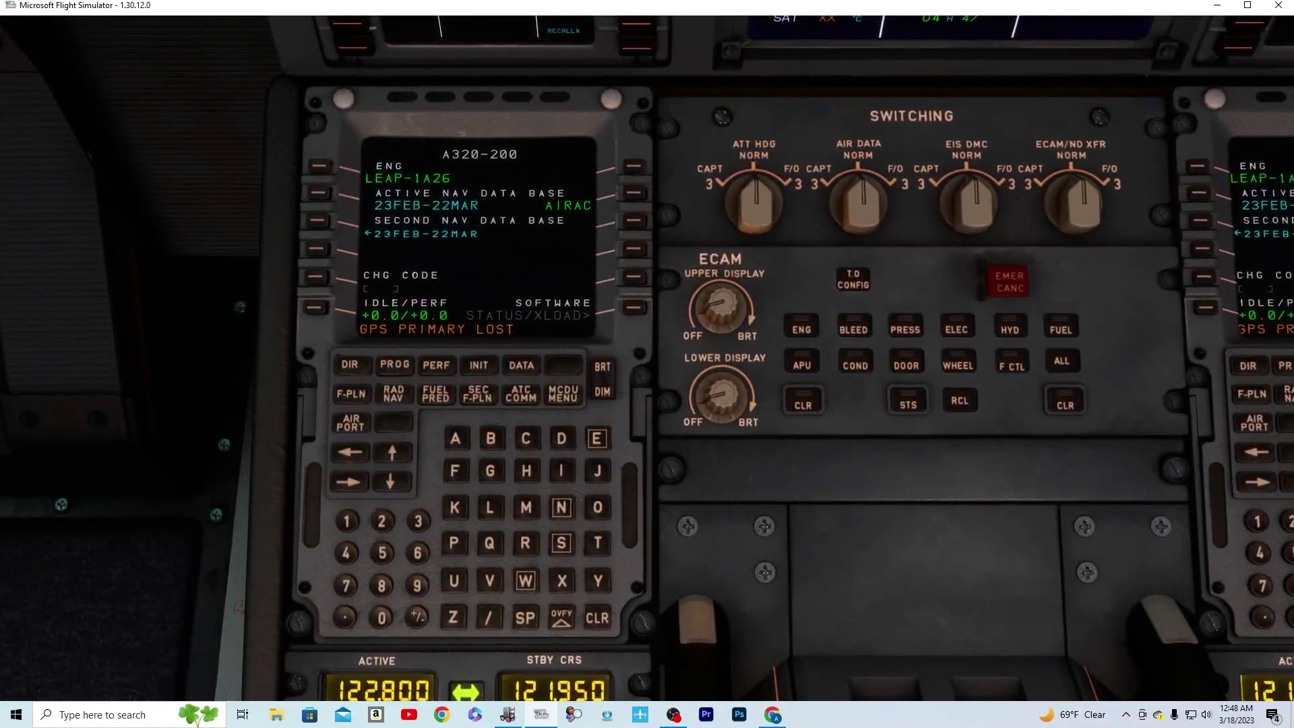
Request the INIT uplink, then insert ZFW/CG 42.5/30.0 and confirm 6.5 block fuel.
left_click(479, 367)
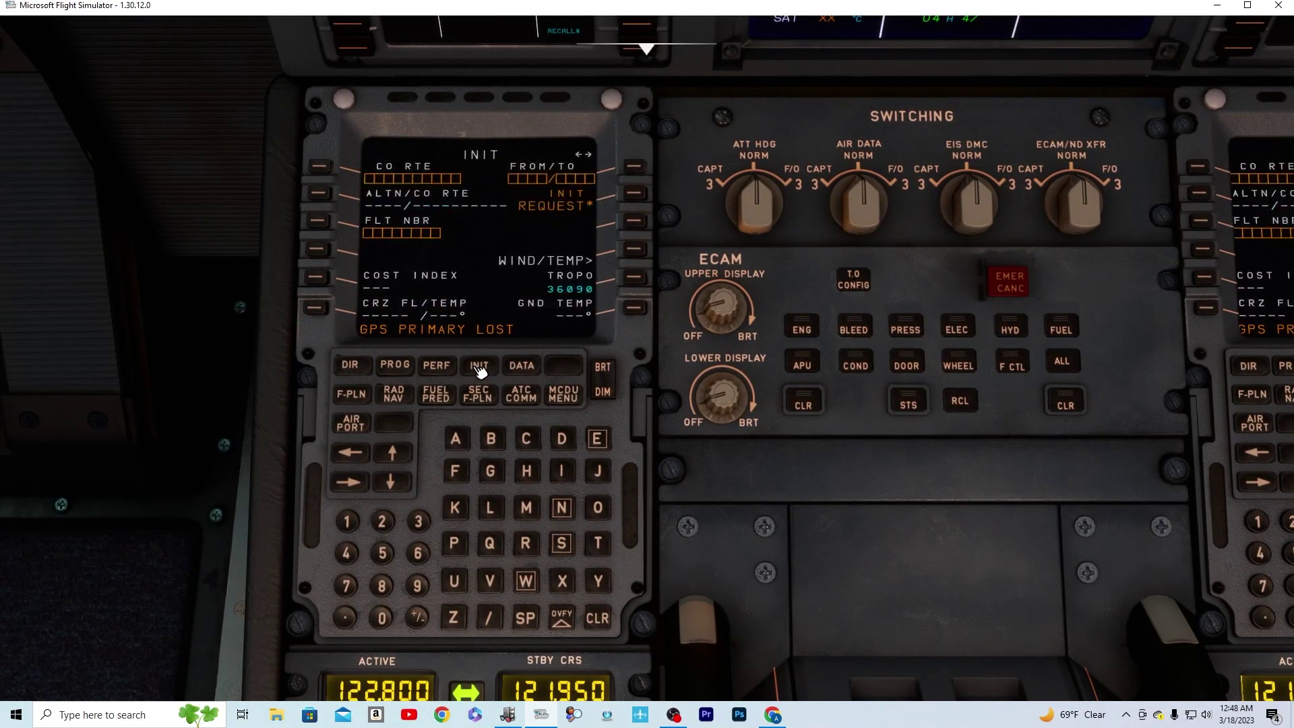
left_click(644, 196)
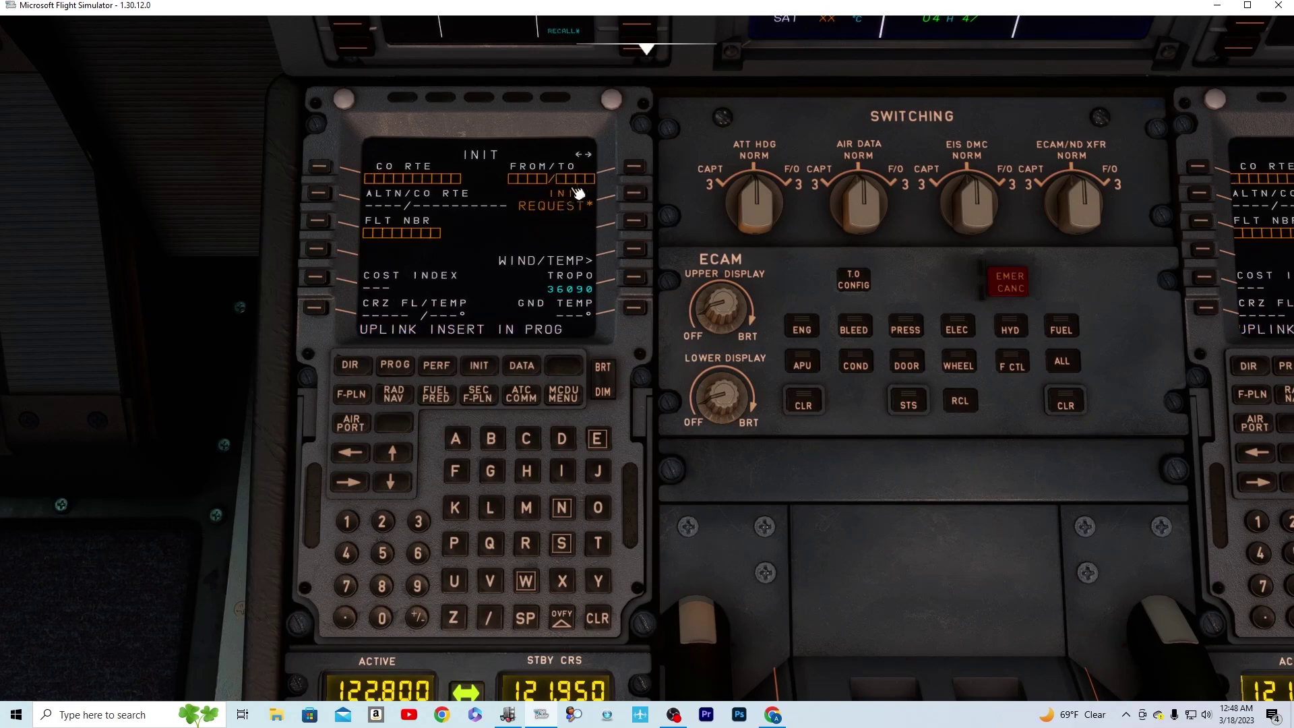
left_click(352, 485)
left_click(636, 170)
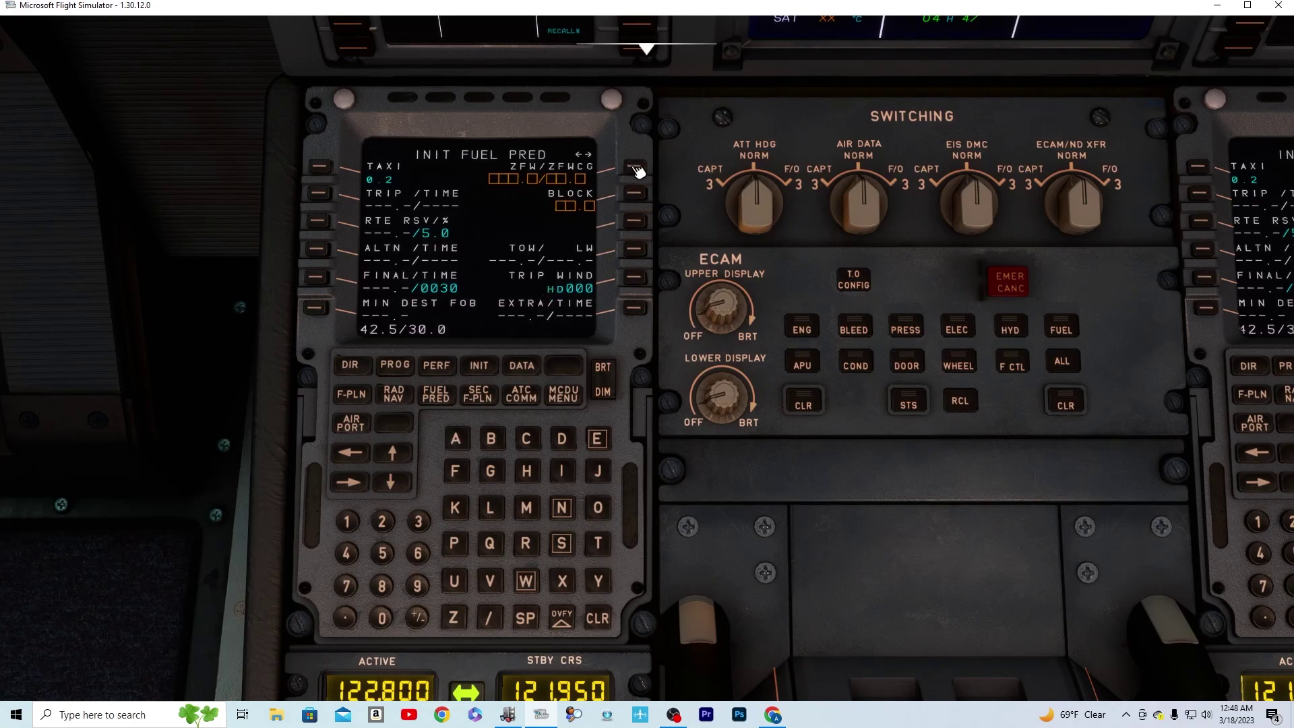
left_click(636, 169)
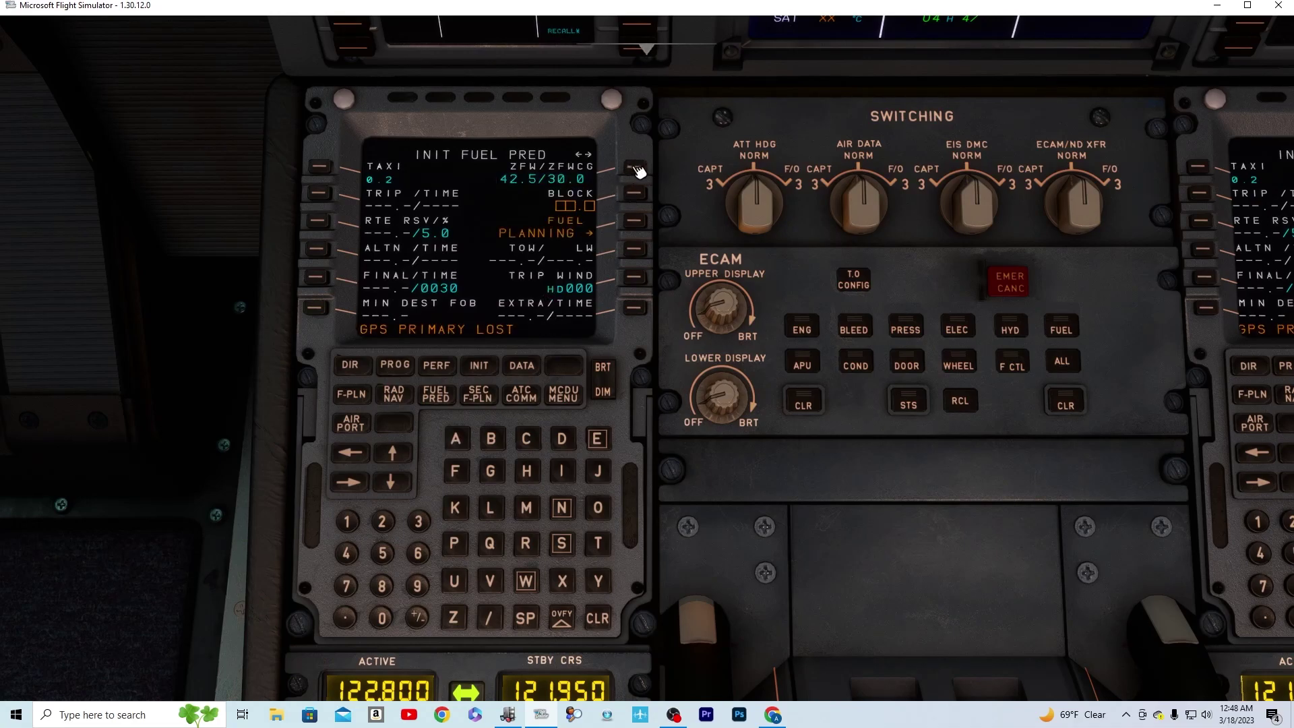
left_click(632, 222)
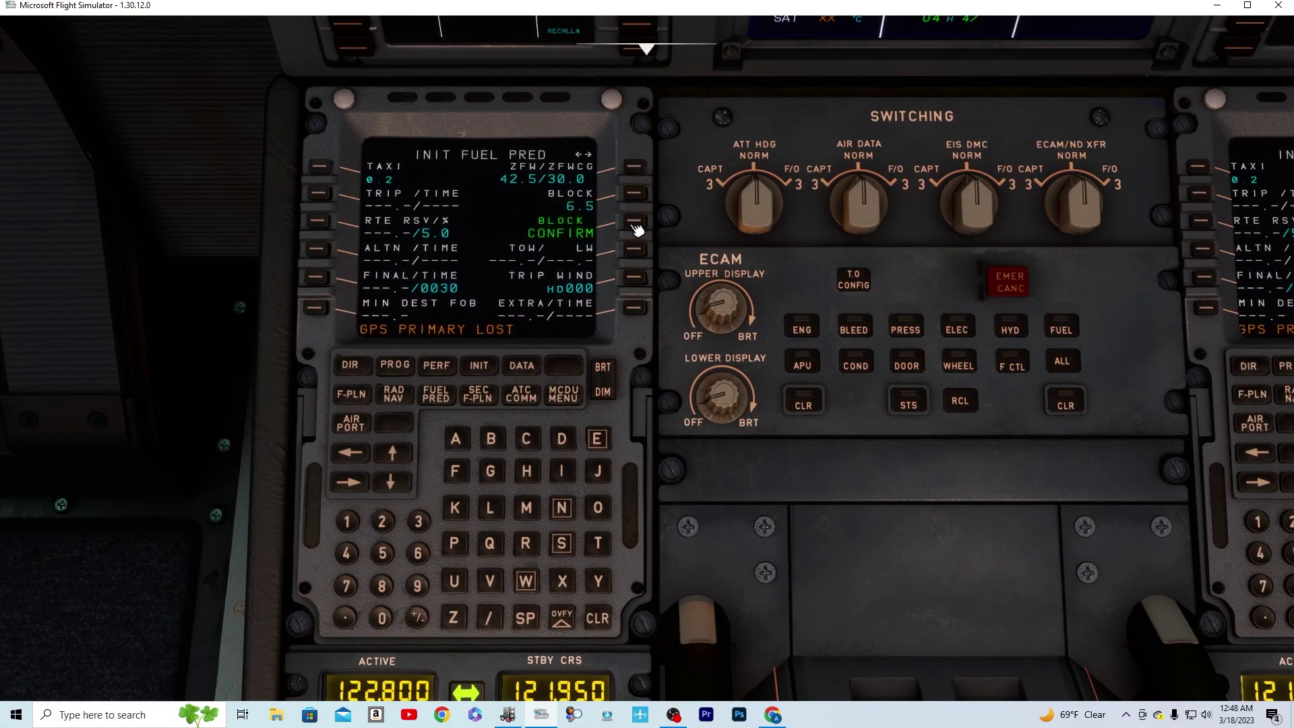
left_click(636, 226)
Bring up the F-PLN page and scroll down through the route to KORD.
left_click(357, 398)
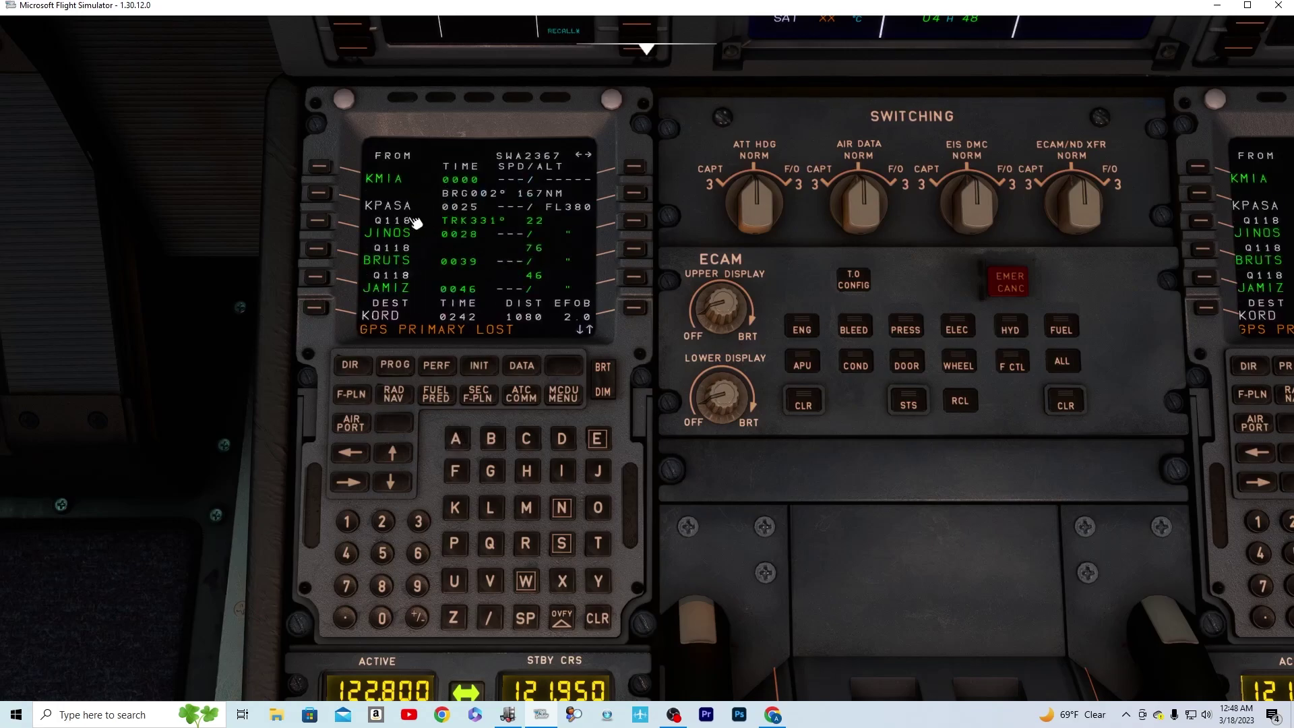
left_click(404, 451)
left_click(403, 452)
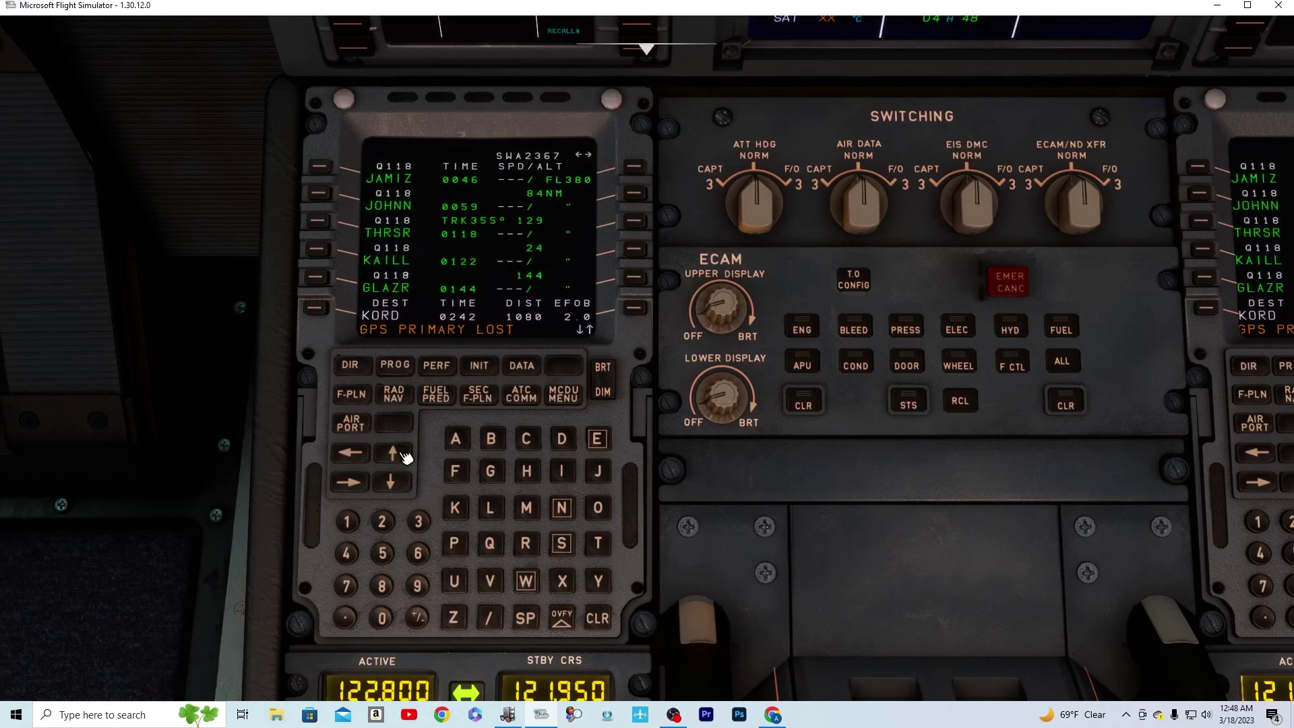
left_click(405, 455)
left_click(406, 457)
left_click(406, 456)
left_click(405, 456)
left_click(405, 456)
left_click(405, 456)
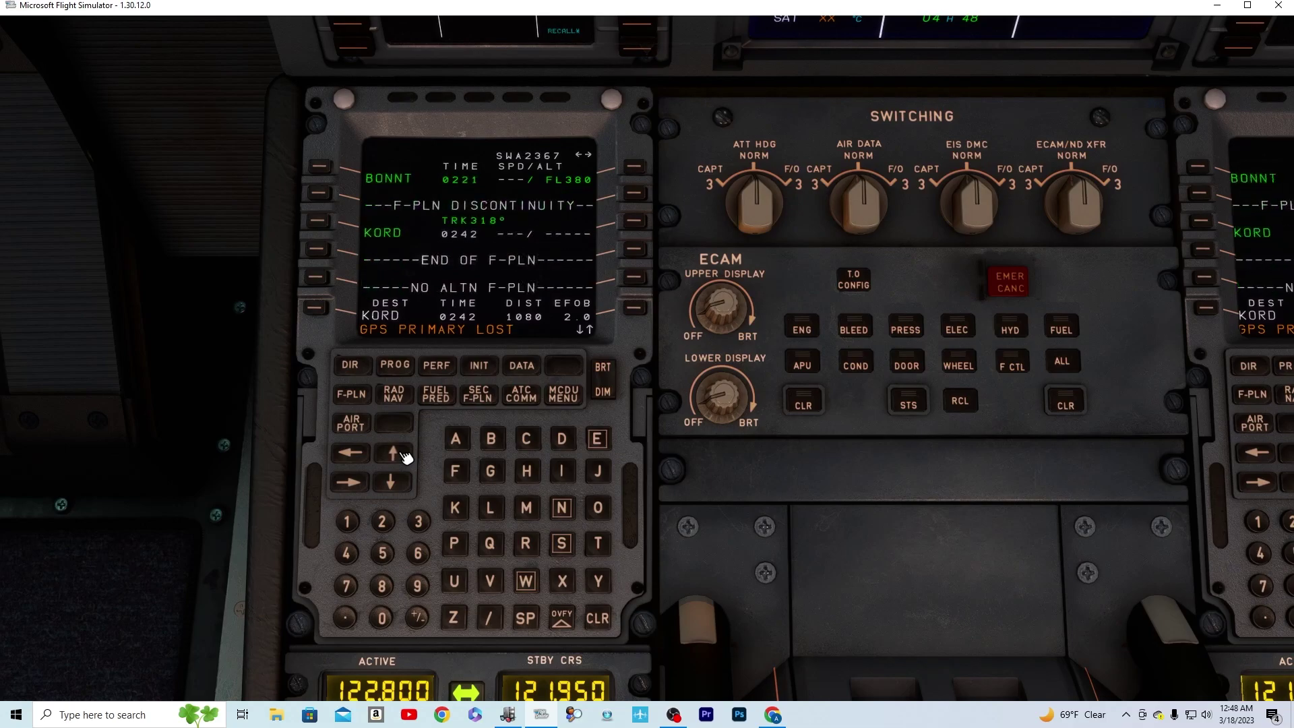
left_click(405, 455)
left_click(406, 456)
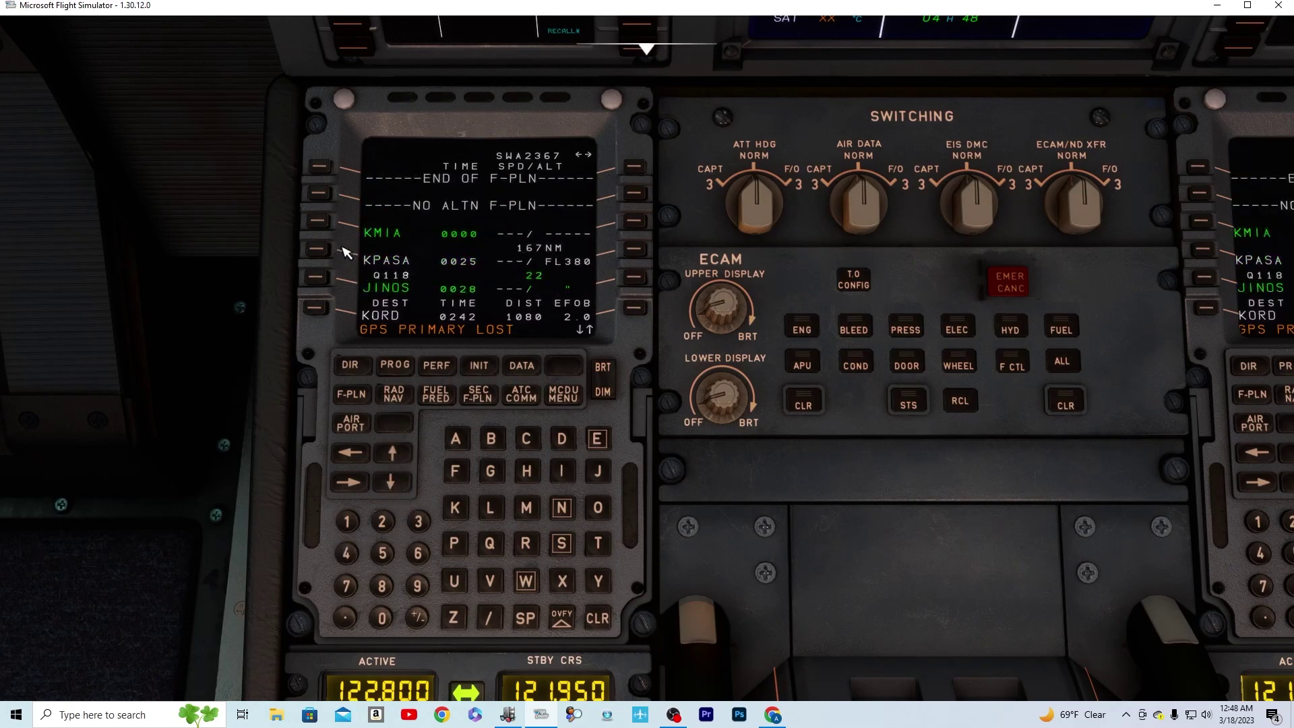
Scroll back up to KMIA and bring up its lateral revision page.
left_click(405, 485)
left_click(405, 485)
left_click(405, 485)
left_click(405, 484)
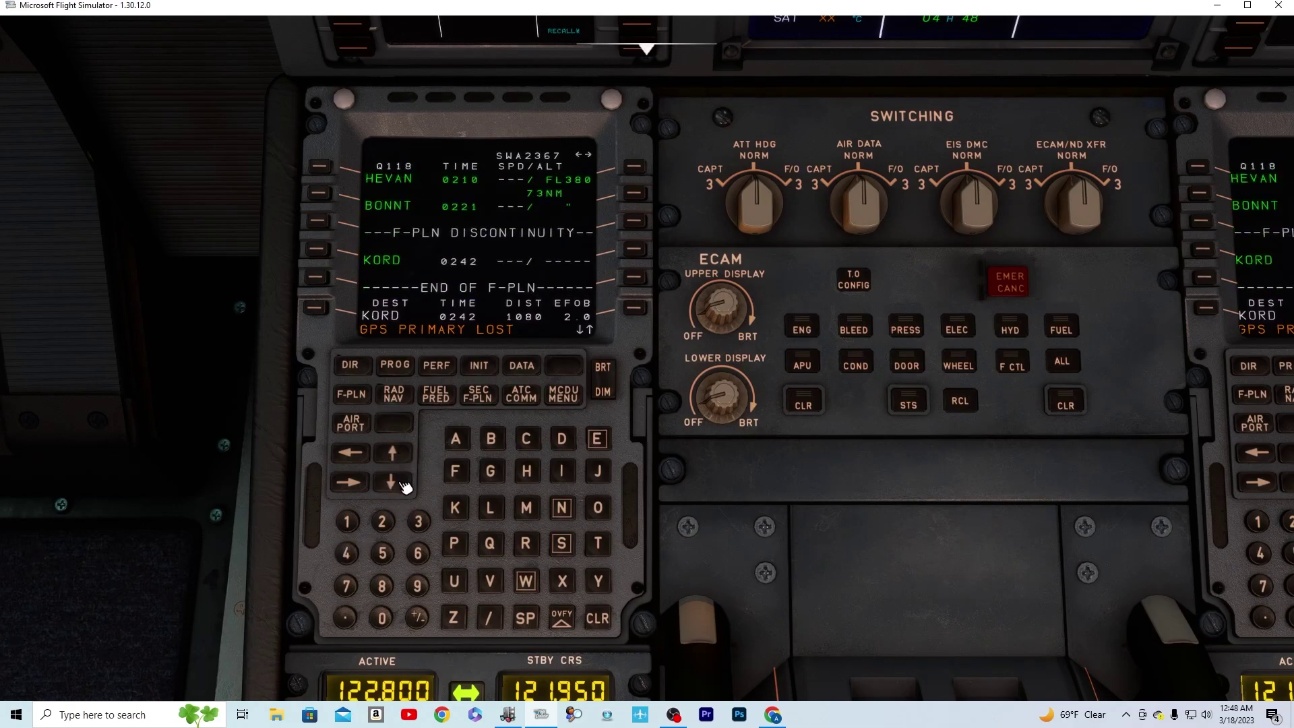
left_click(405, 485)
left_click(405, 485)
left_click(405, 485)
left_click(405, 485)
left_click(405, 486)
left_click(405, 485)
left_click(405, 486)
left_click(406, 486)
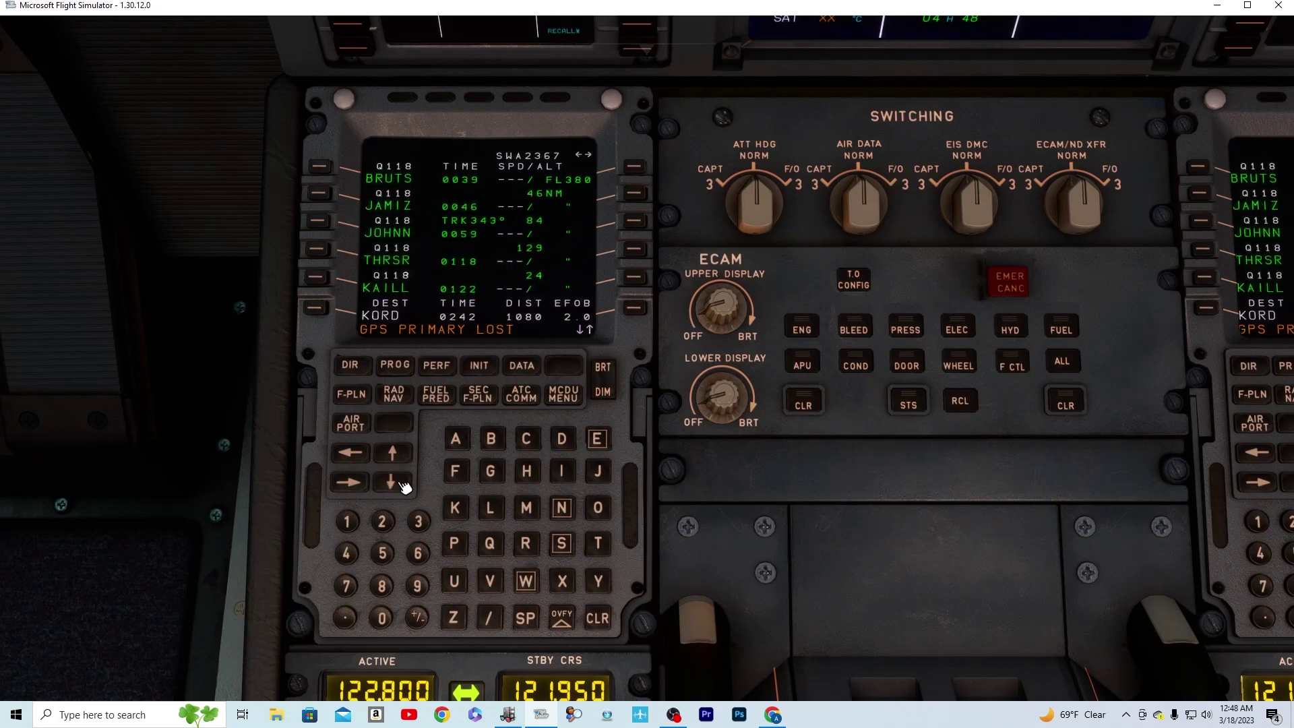
left_click(405, 485)
left_click(405, 486)
left_click(405, 486)
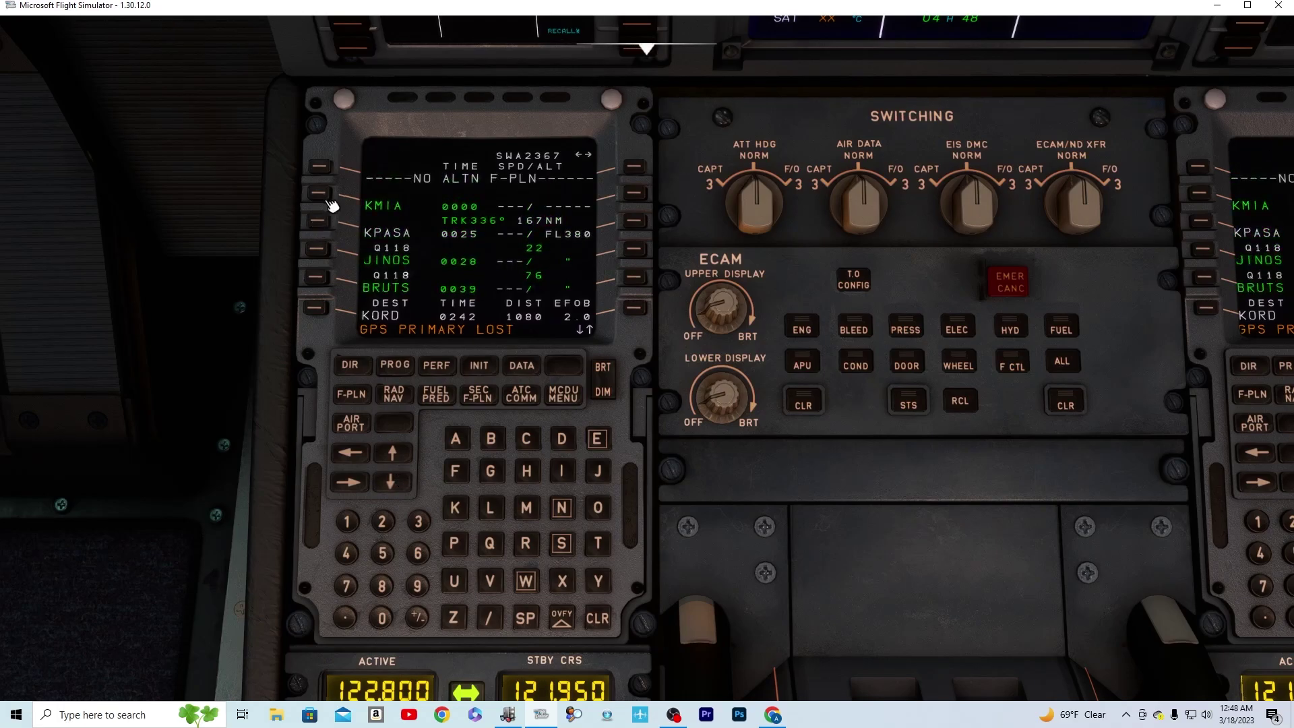
left_click(377, 222)
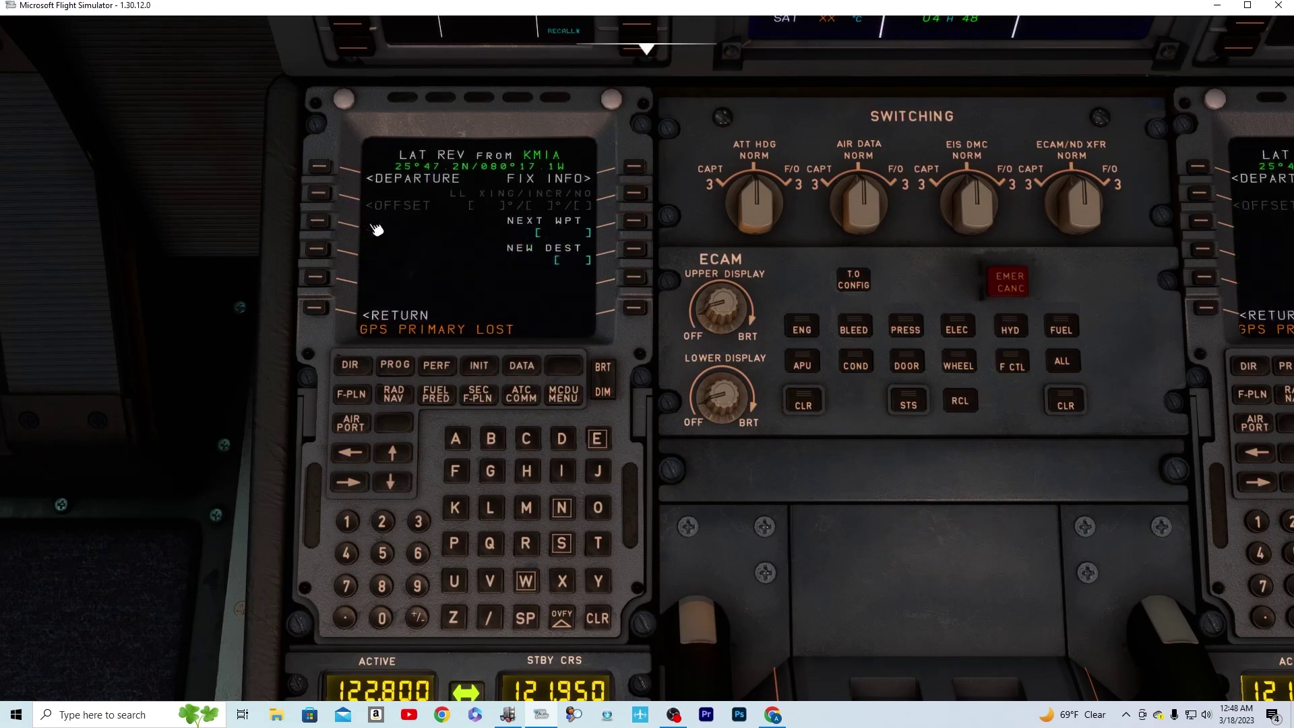
Choose KMIA runway 08L-ILS with the ALTNN1 SID and insert it into the flight plan.
left_click(321, 165)
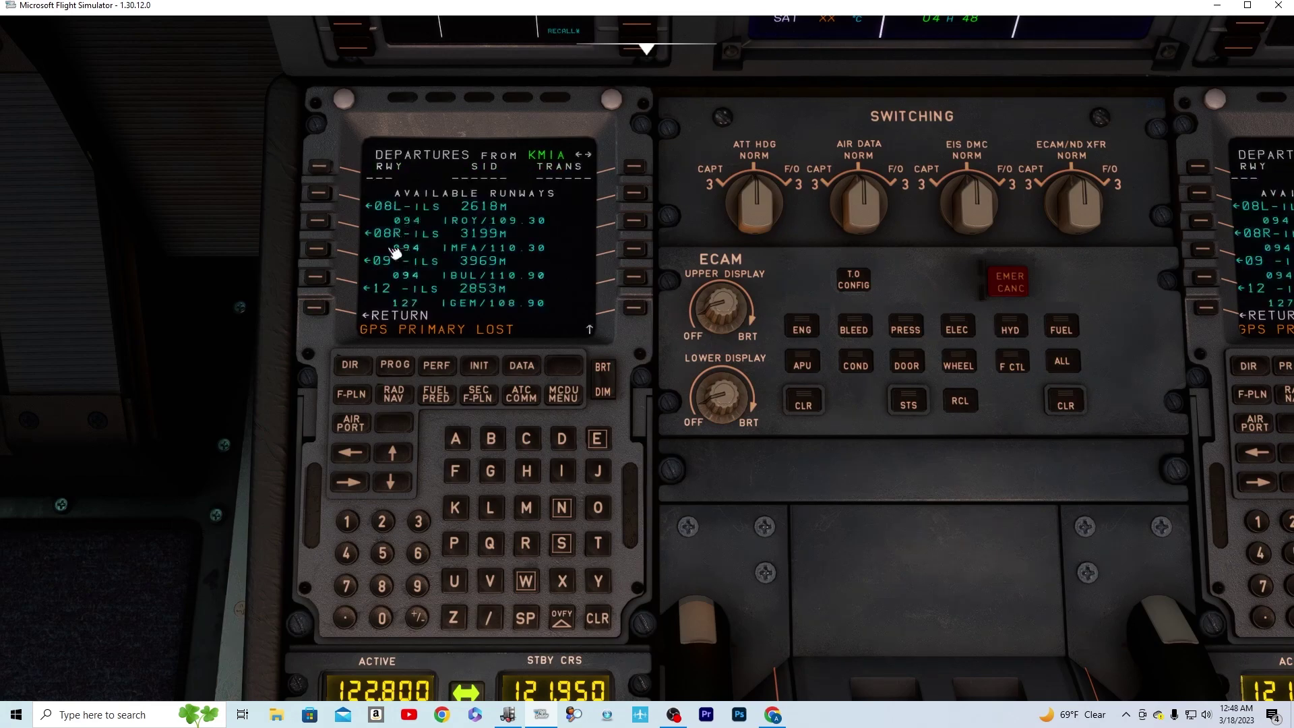
left_click(320, 194)
left_click(321, 223)
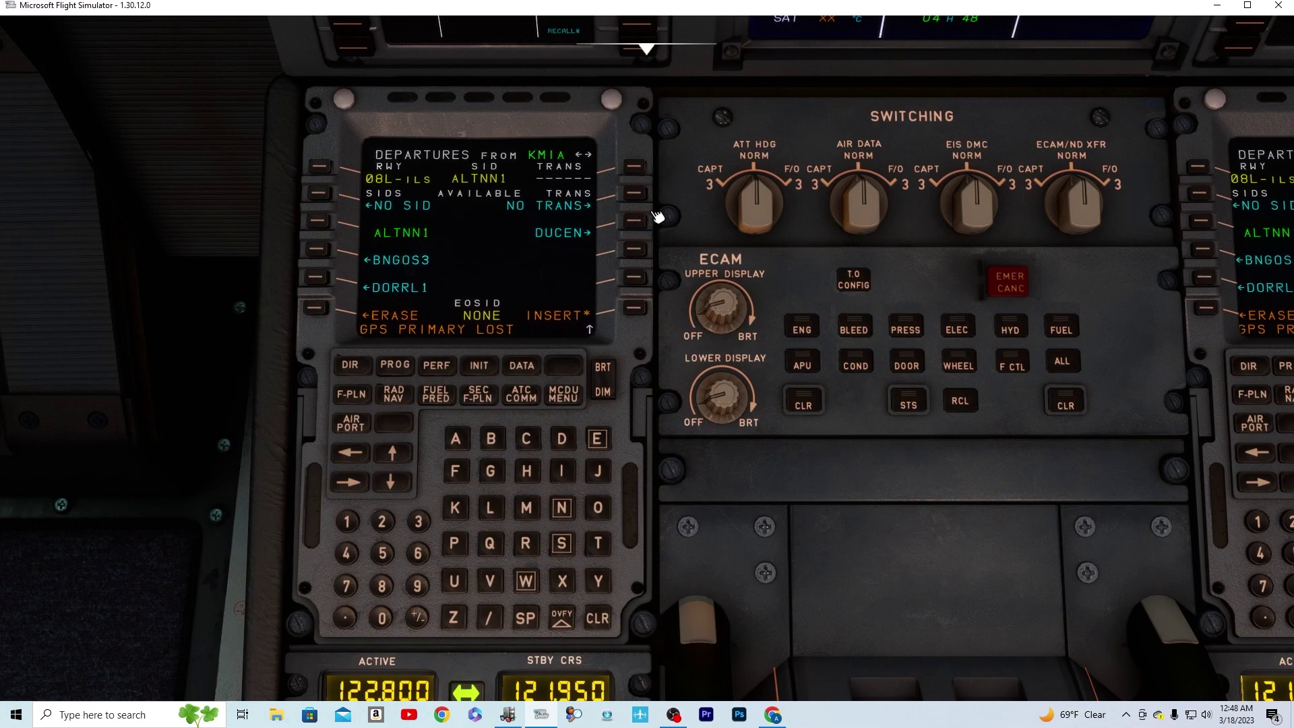
left_click(633, 309)
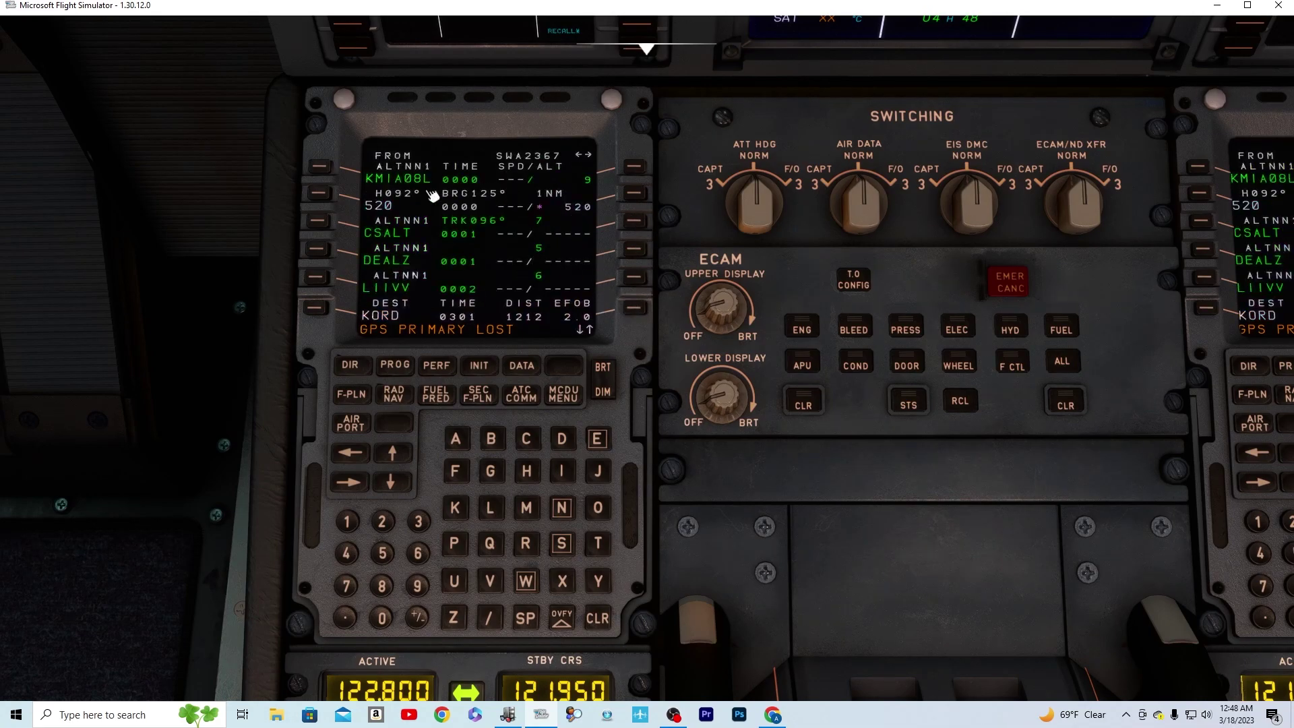
left_click_drag(439, 417, 445, 61)
Set the navigation display to PLAN mode and adjust its range.
scroll(439, 275, "up", 1)
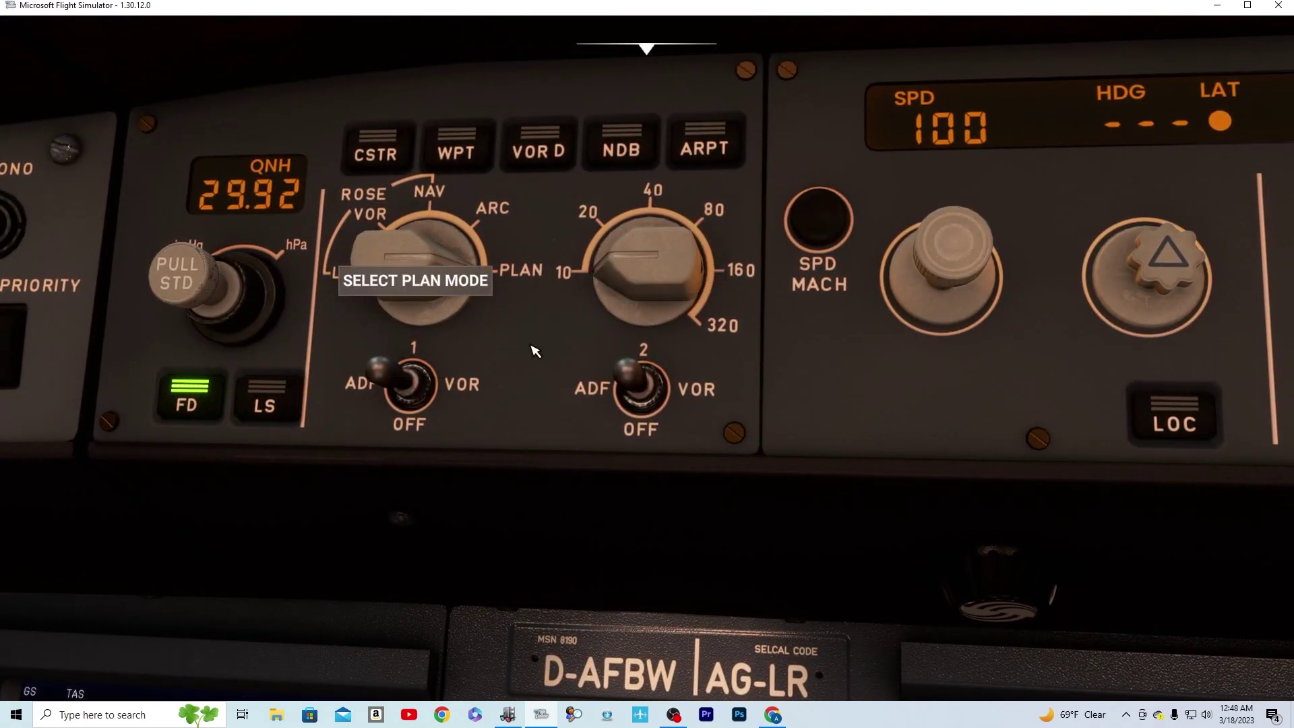
left_click_drag(534, 353, 511, 442)
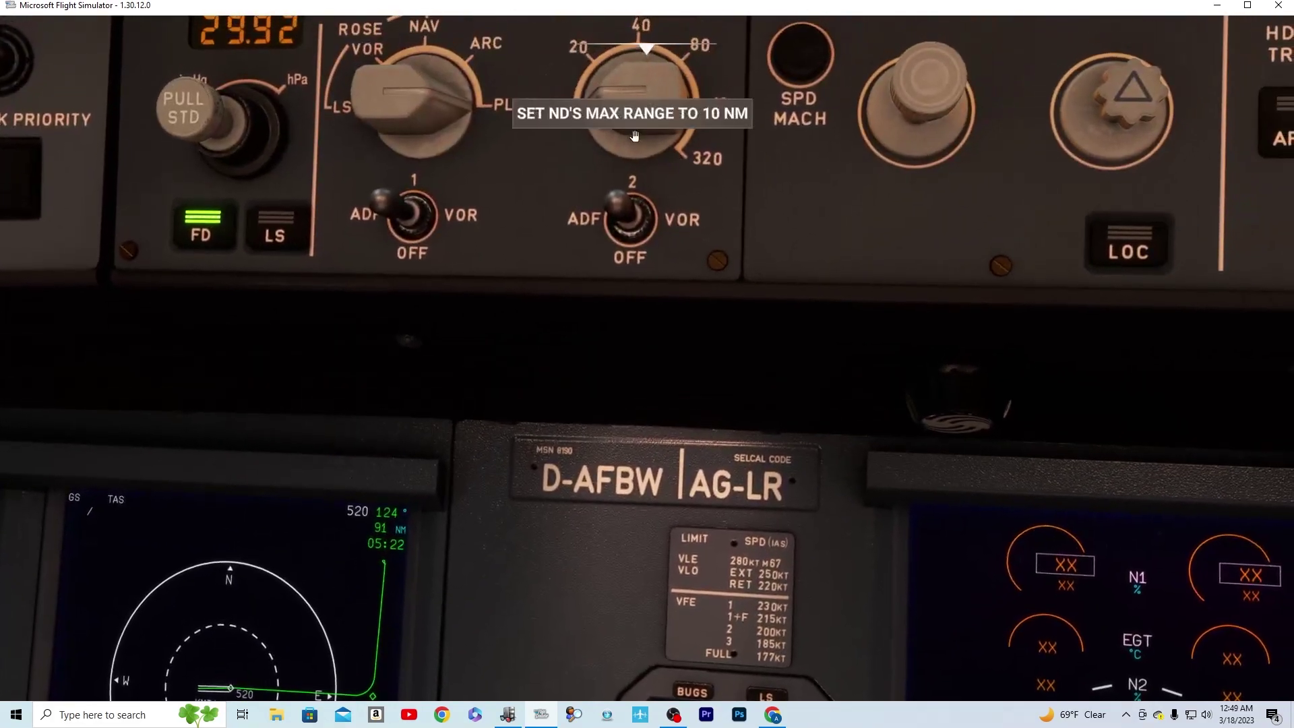
scroll(634, 128, "up", 4)
left_click_drag(344, 479, 297, 520)
Switch to an external camera view and orbit around the parked A320.
scroll(560, 537, "down", 1)
left_click_drag(560, 537, 590, 667)
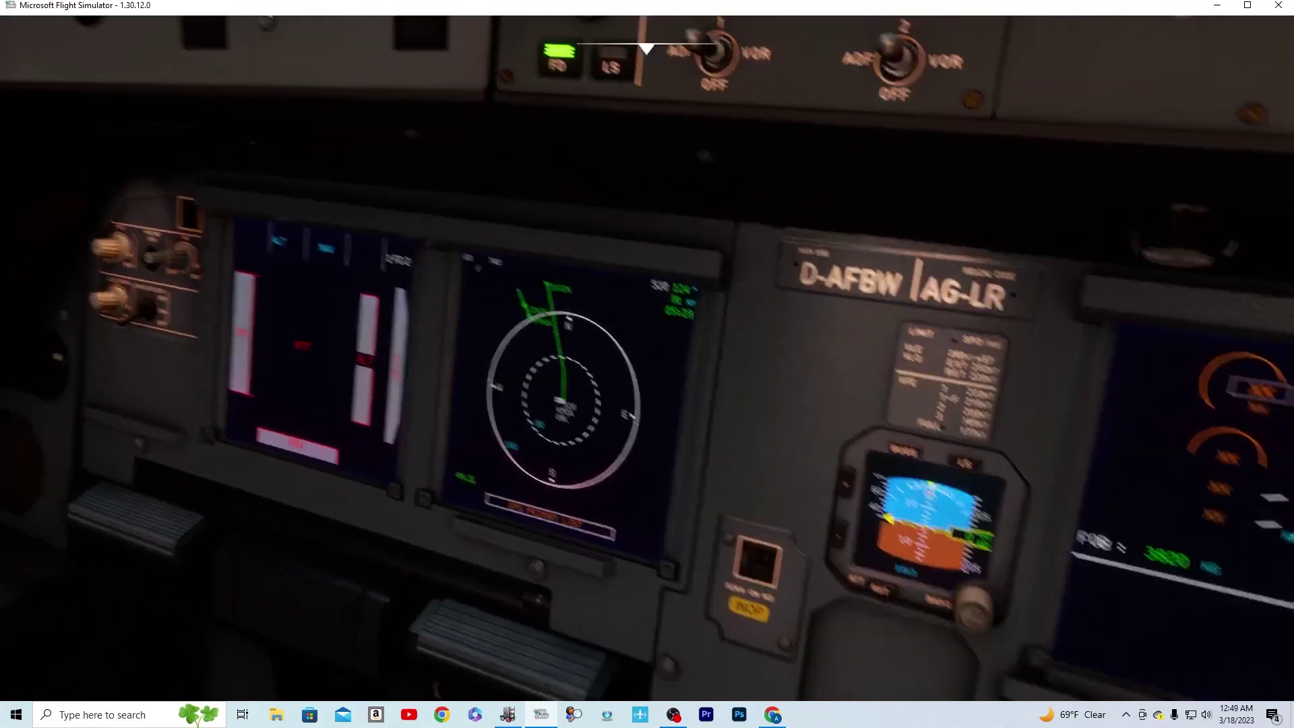
key("End")
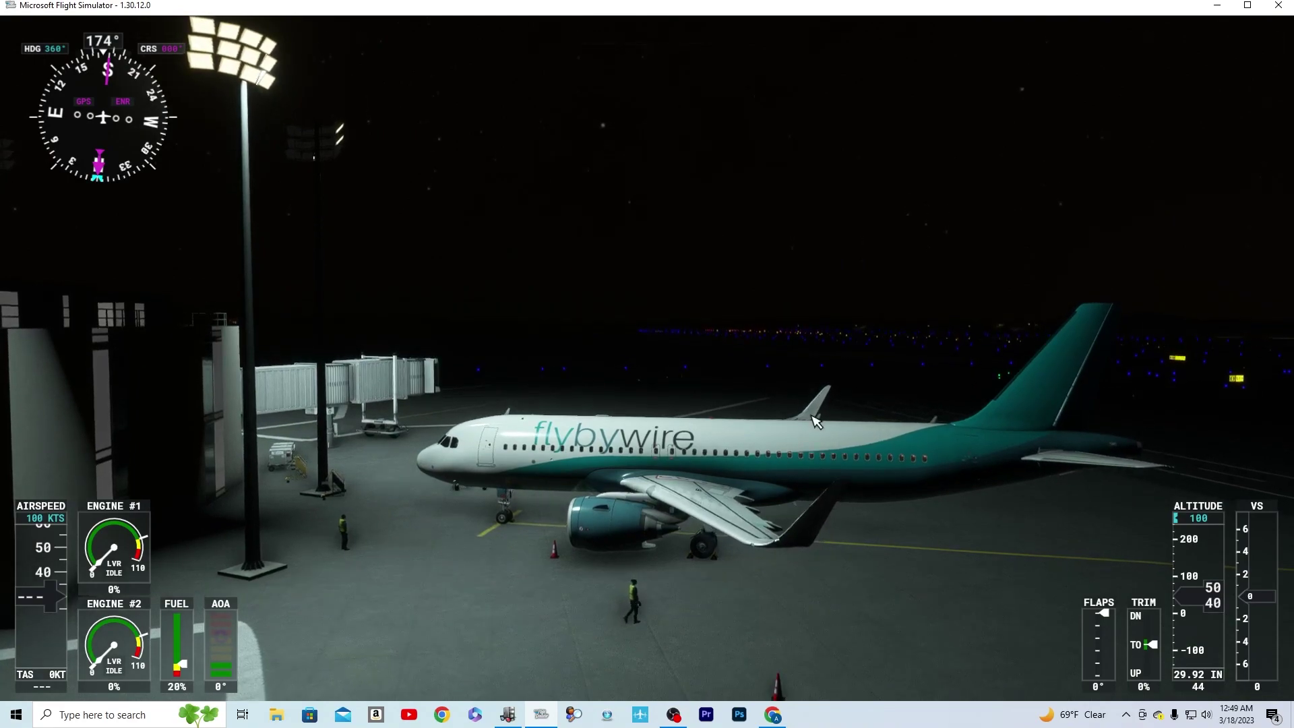
left_click_drag(755, 465, 850, 465)
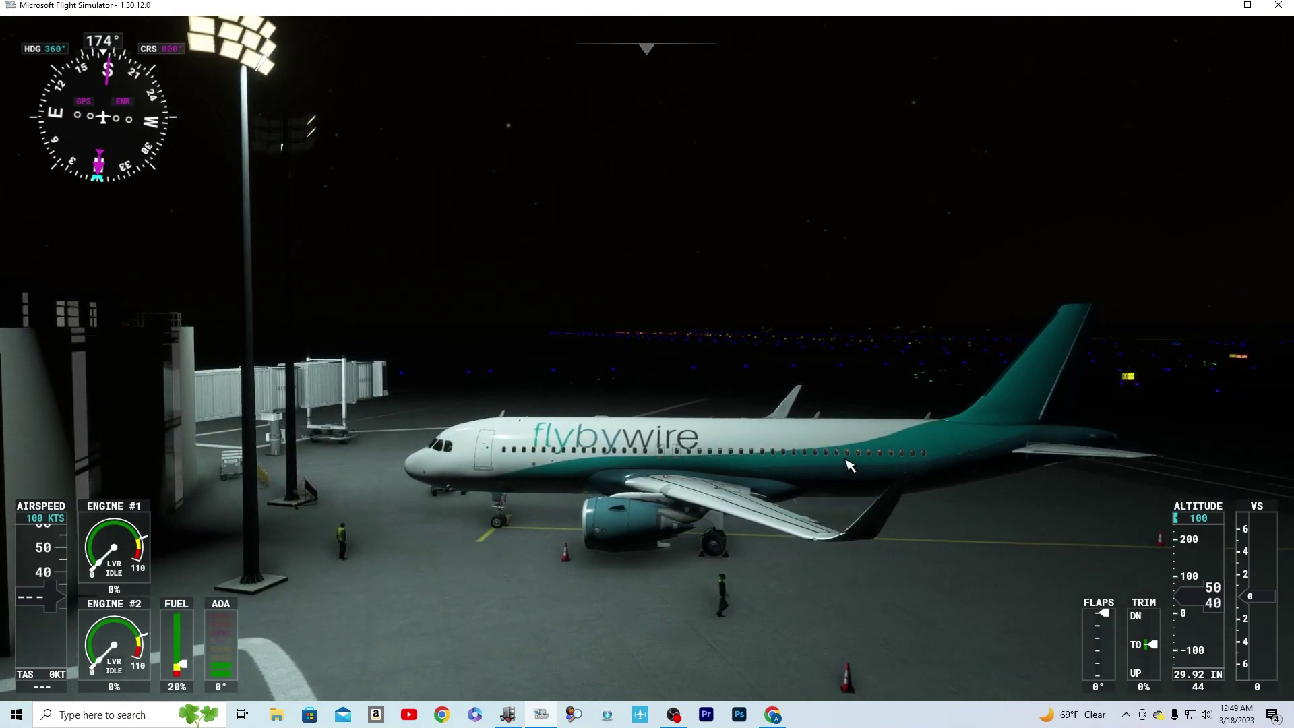